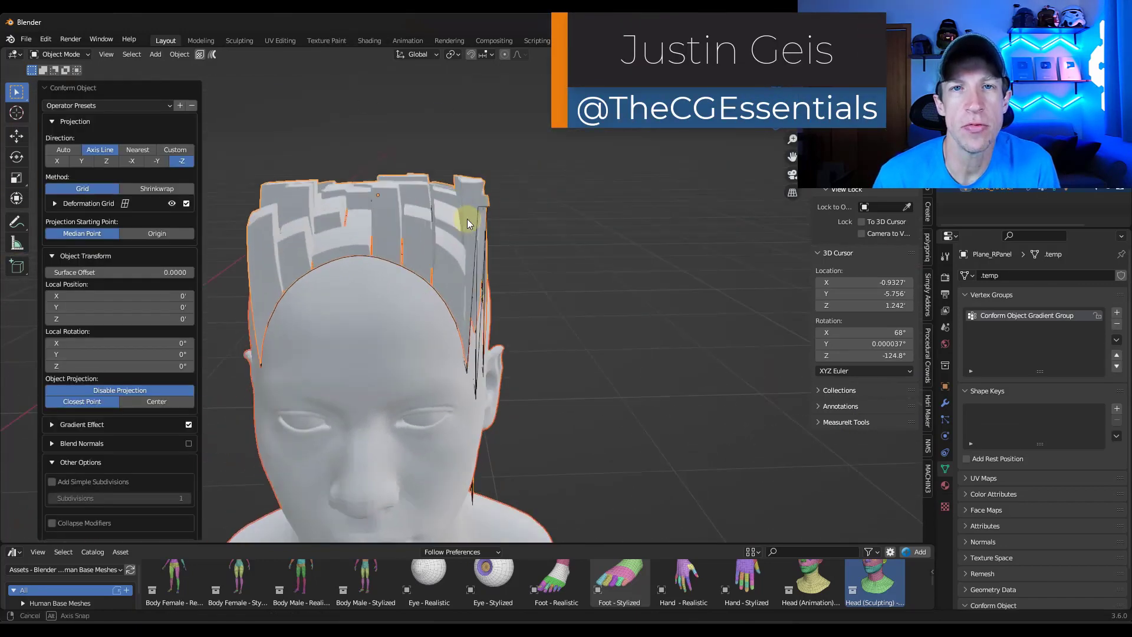
- Turn on the Deformation Grid over the conformed head tiles and expand its settings
{"action": "middle_click_drag", "start_coordinate": [481, 230], "coordinate": [353, 224]}
{"action": "left_click", "coordinate": [125, 203]}
{"action": "left_click", "coordinate": [82, 204]}
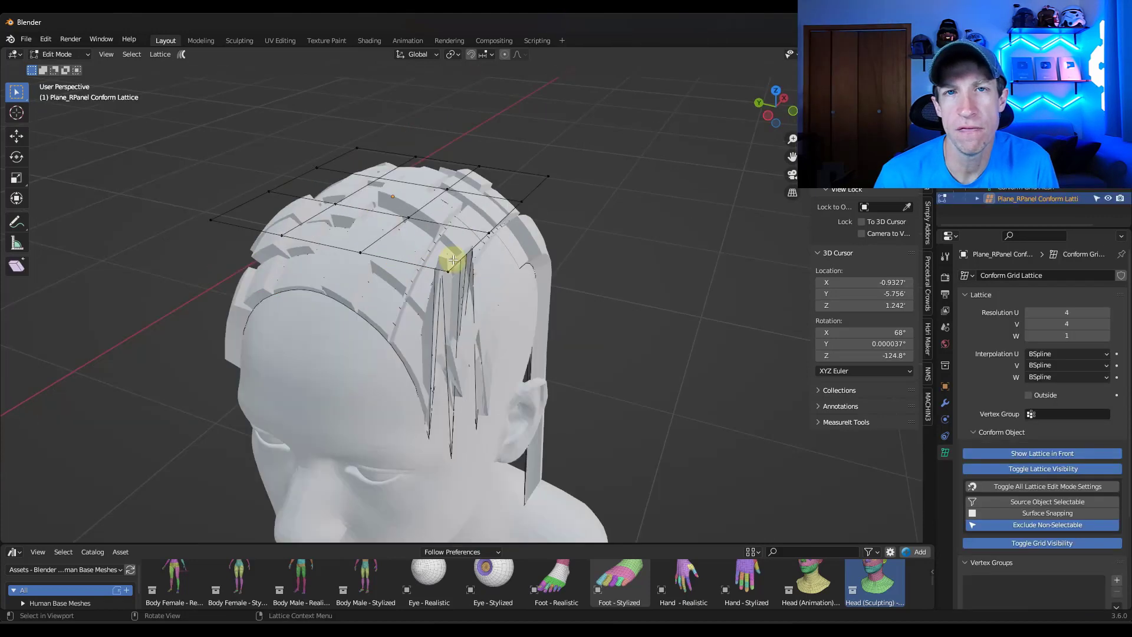
- Move a lattice control point vertically in Edit Mode
{"action": "middle_click_drag", "start_coordinate": [445, 255], "coordinate": [324, 308]}
{"action": "key", "text": "g"}
{"action": "key", "text": "shift+z"}
{"action": "left_click", "coordinate": [314, 329]}
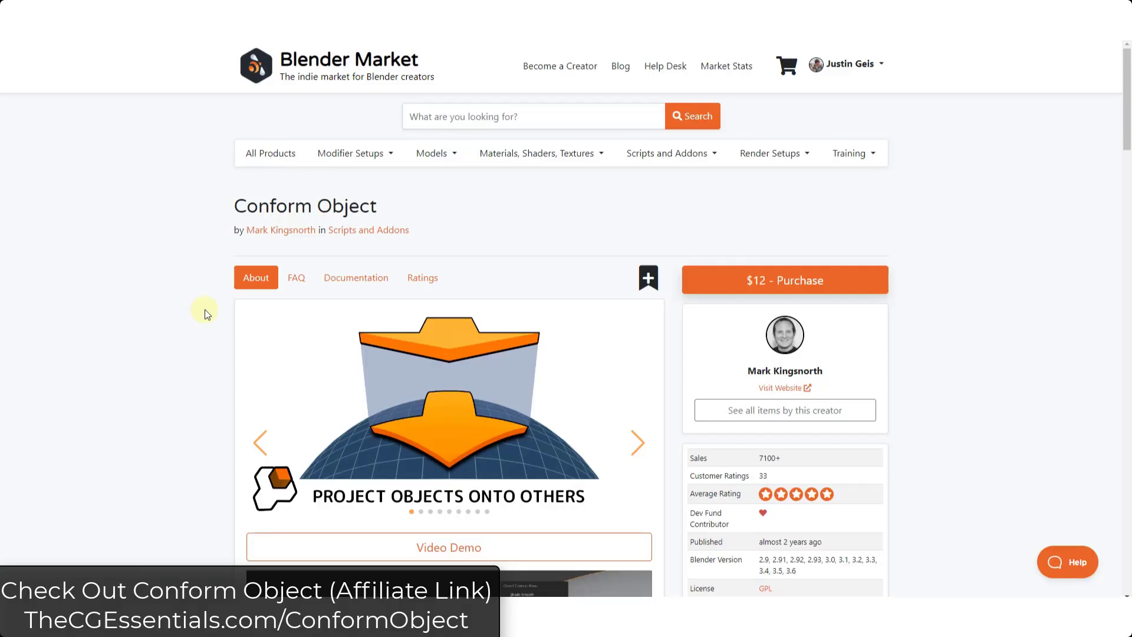
{"action": "scroll", "coordinate": [204, 309], "scroll_direction": "down", "scroll_amount": 7}
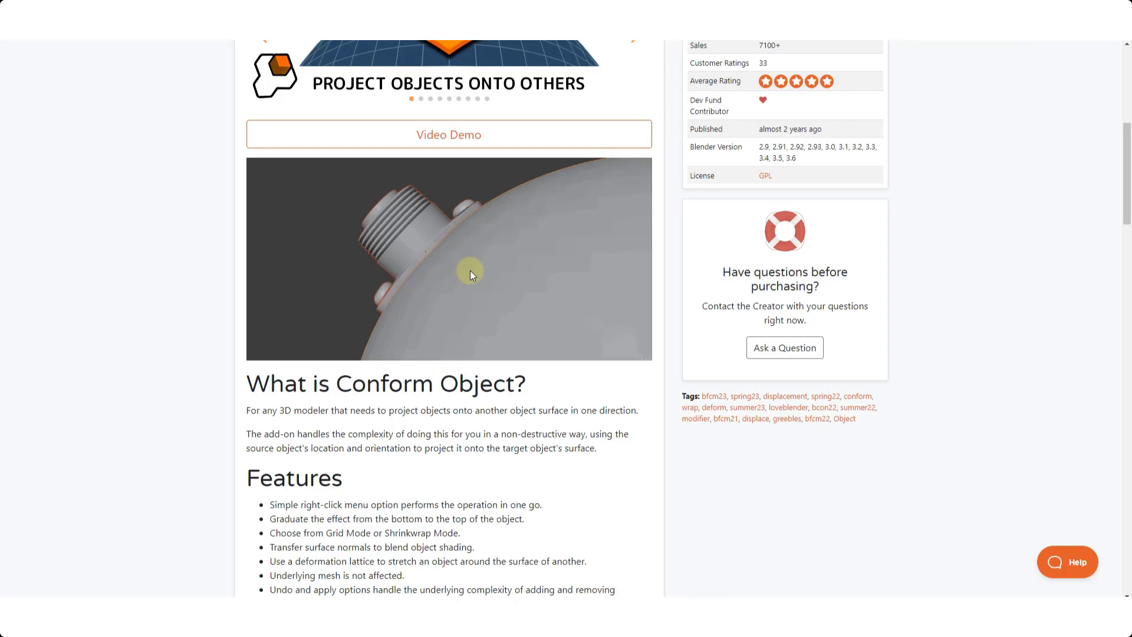
{"action": "scroll", "coordinate": [470, 270], "scroll_direction": "down", "scroll_amount": 10}
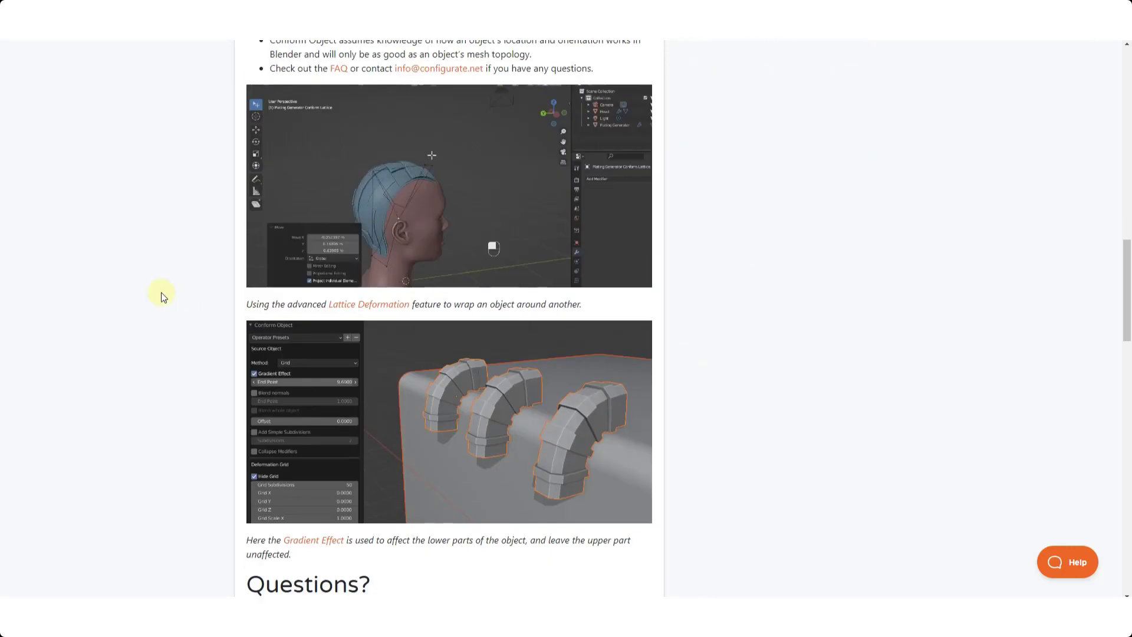
{"action": "scroll", "coordinate": [155, 292], "scroll_direction": "up", "scroll_amount": 2}
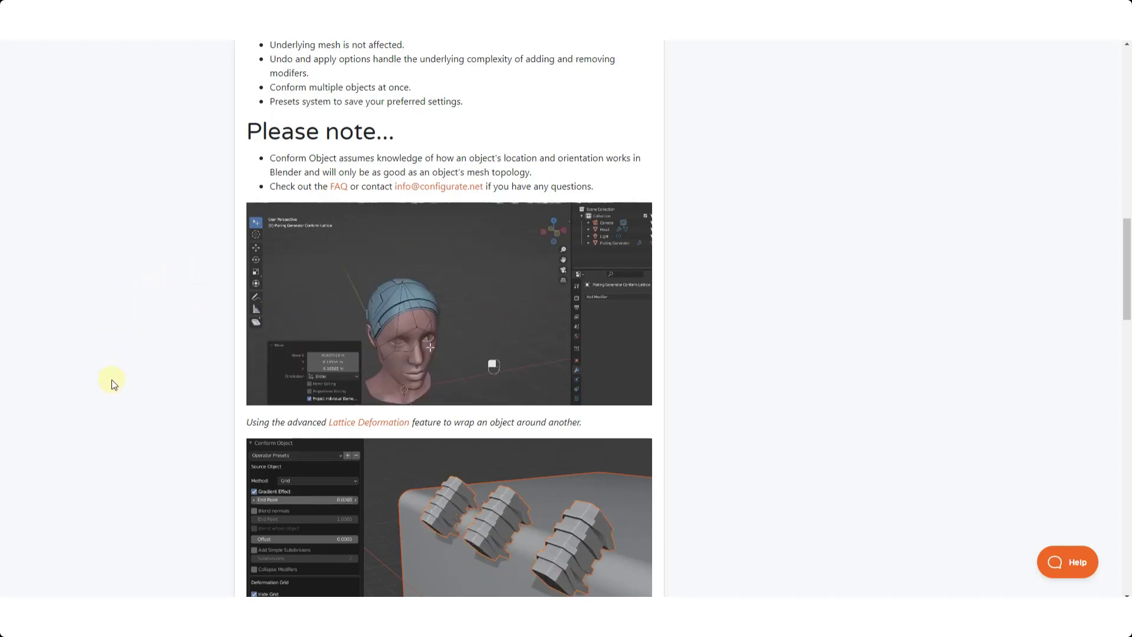
{"action": "scroll", "coordinate": [500, 495], "scroll_direction": "down", "scroll_amount": 1}
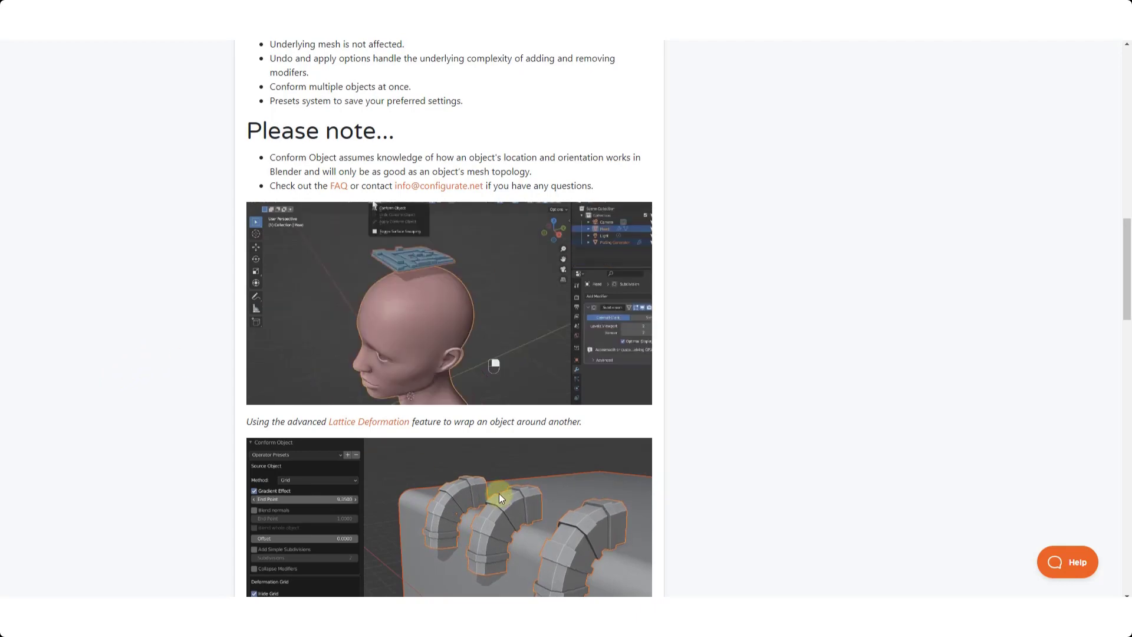
{"action": "scroll", "coordinate": [450, 319], "scroll_direction": "down", "scroll_amount": 3}
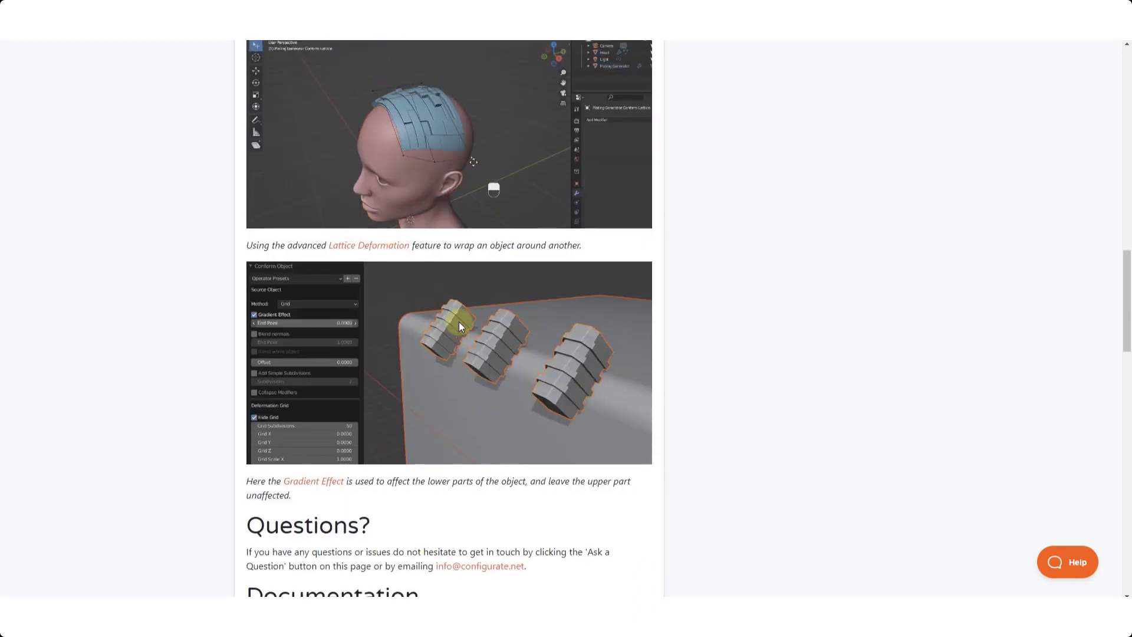
{"action": "scroll", "coordinate": [508, 363], "scroll_direction": "up", "scroll_amount": 2}
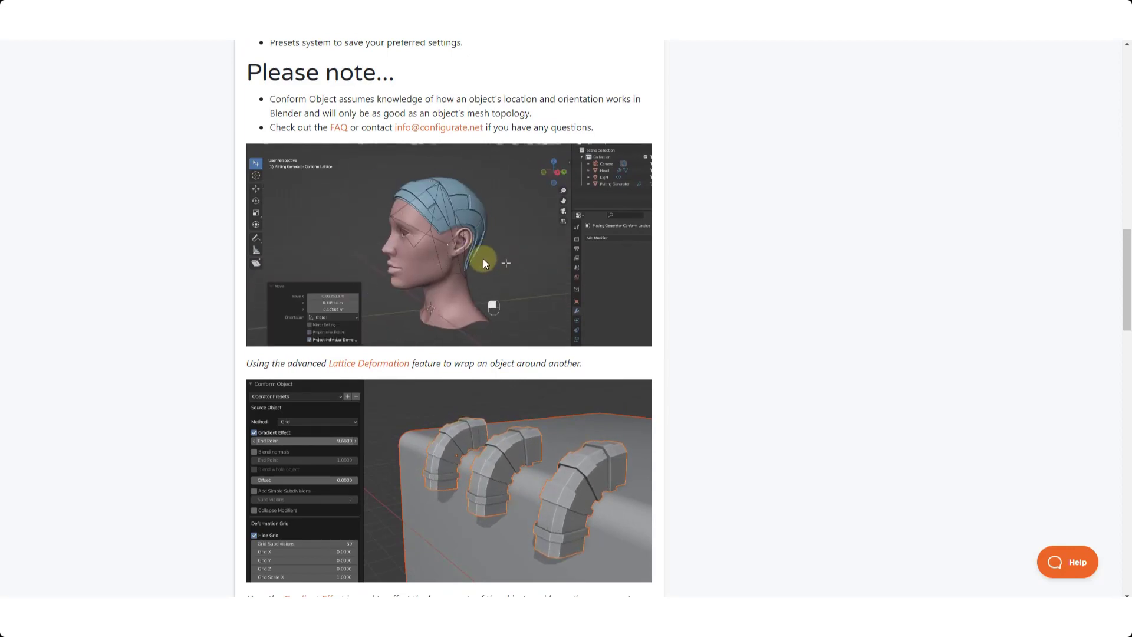
{"action": "scroll", "coordinate": [515, 315], "scroll_direction": "up", "scroll_amount": 11}
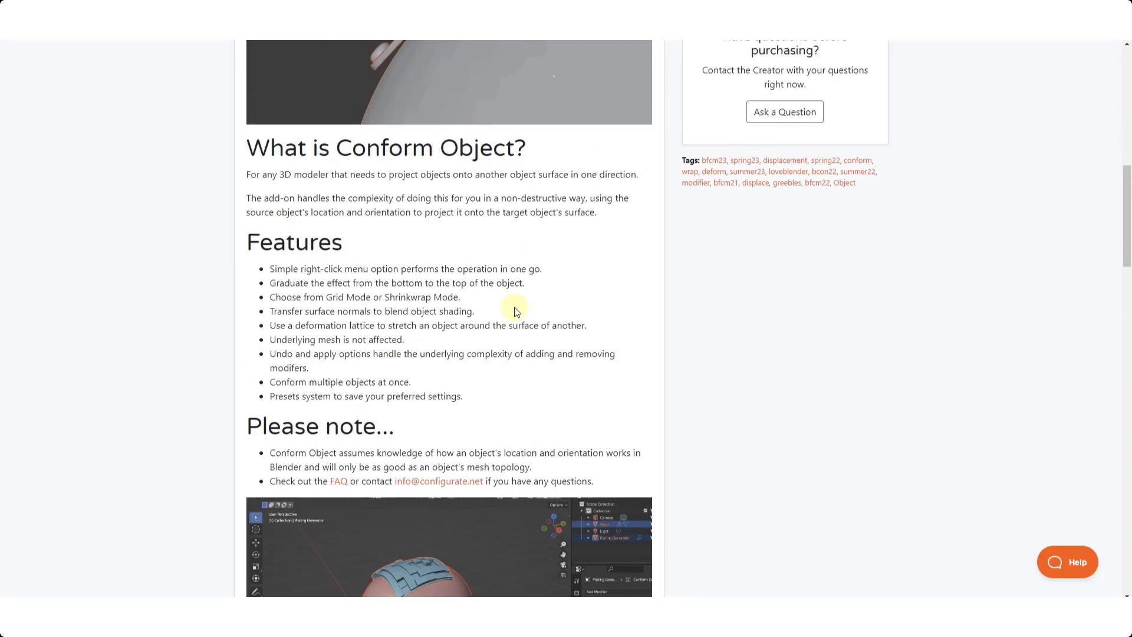
{"action": "scroll", "coordinate": [515, 317], "scroll_direction": "down", "scroll_amount": 13}
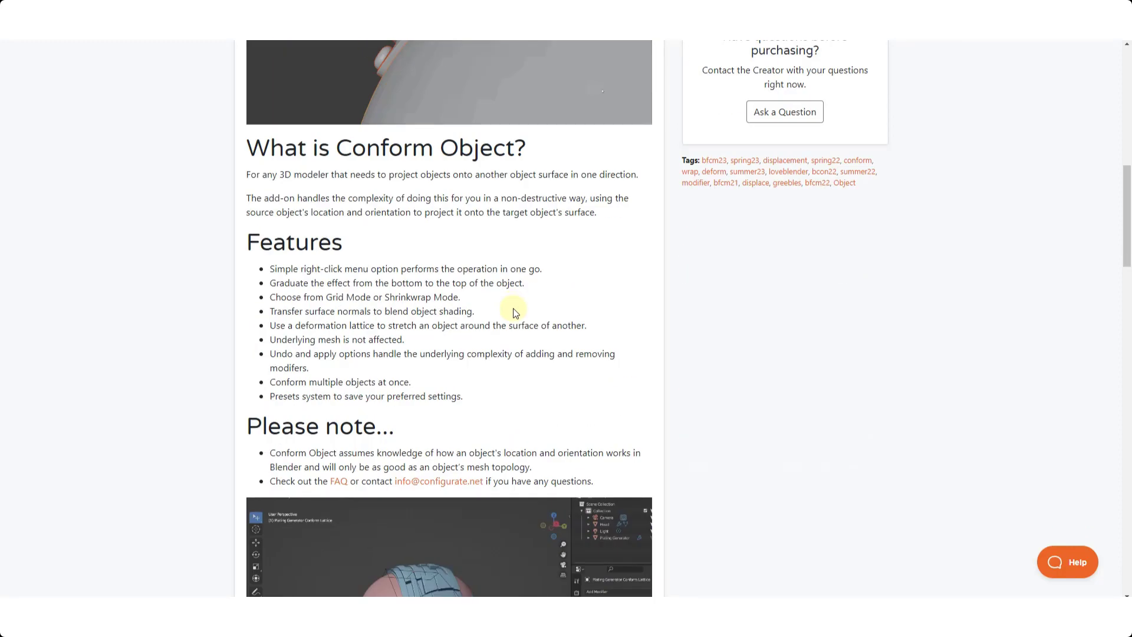
{"action": "scroll", "coordinate": [472, 265], "scroll_direction": "down", "scroll_amount": 1}
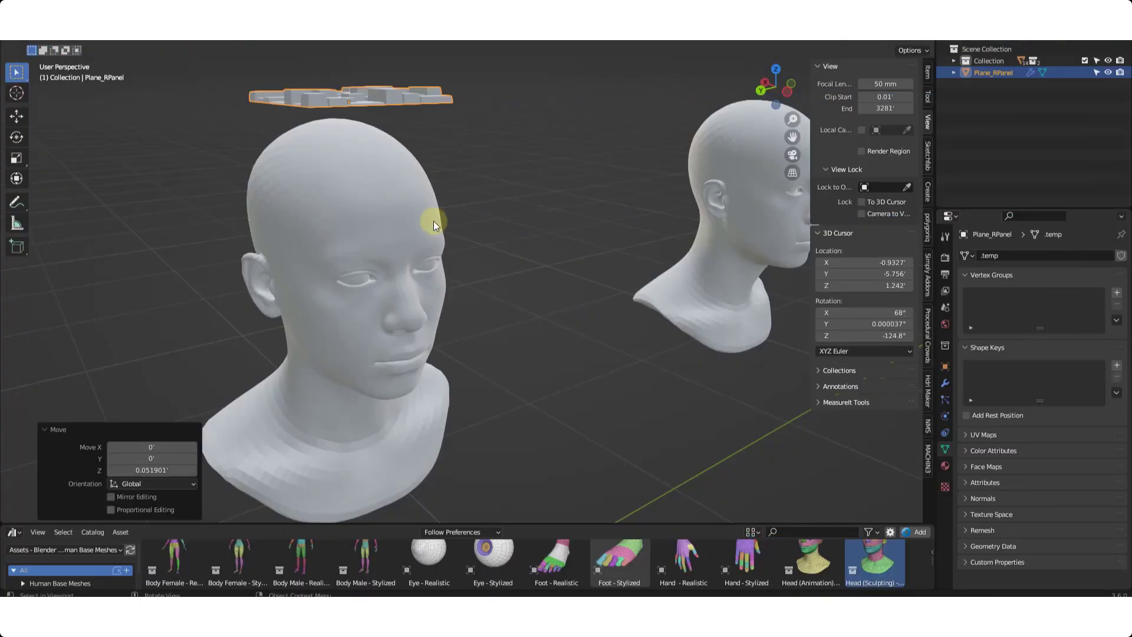
{"action": "scroll", "coordinate": [425, 222], "scroll_direction": "down", "scroll_amount": 3}
{"action": "middle_click_drag", "start_coordinate": [408, 206], "coordinate": [530, 209]}
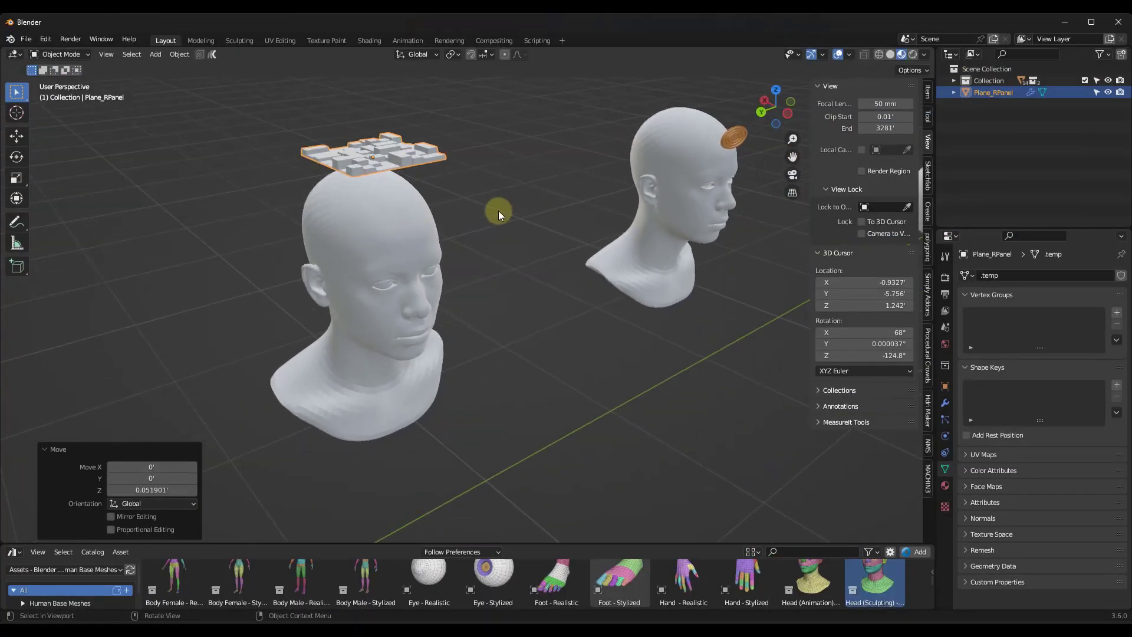
{"action": "middle_click_drag", "start_coordinate": [491, 207], "coordinate": [369, 153]}
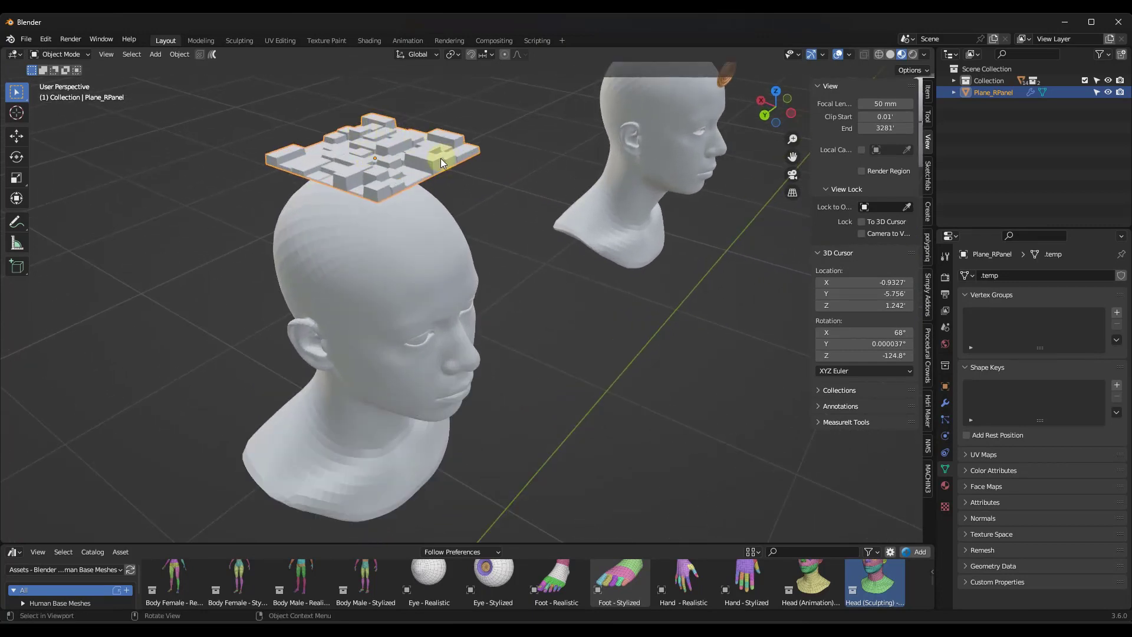
{"action": "scroll", "coordinate": [413, 154], "scroll_direction": "up", "scroll_amount": 4}
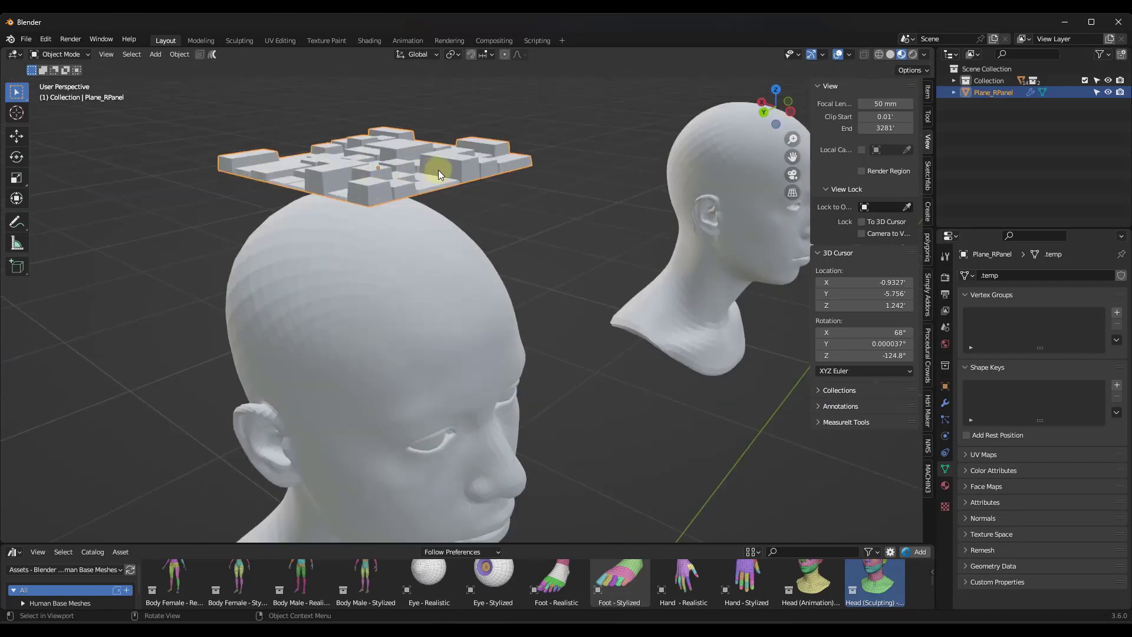
{"action": "middle_click_drag", "start_coordinate": [500, 189], "coordinate": [455, 224]}
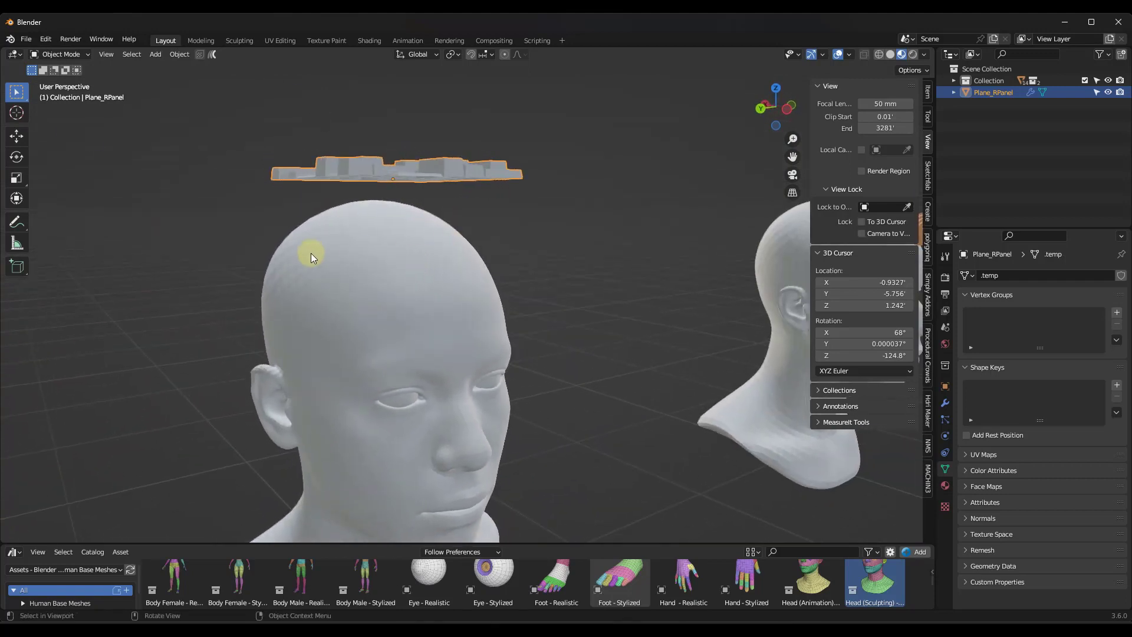
{"action": "left_click", "coordinate": [499, 306]}
{"action": "middle_click_drag", "start_coordinate": [245, 210], "coordinate": [112, 86]}
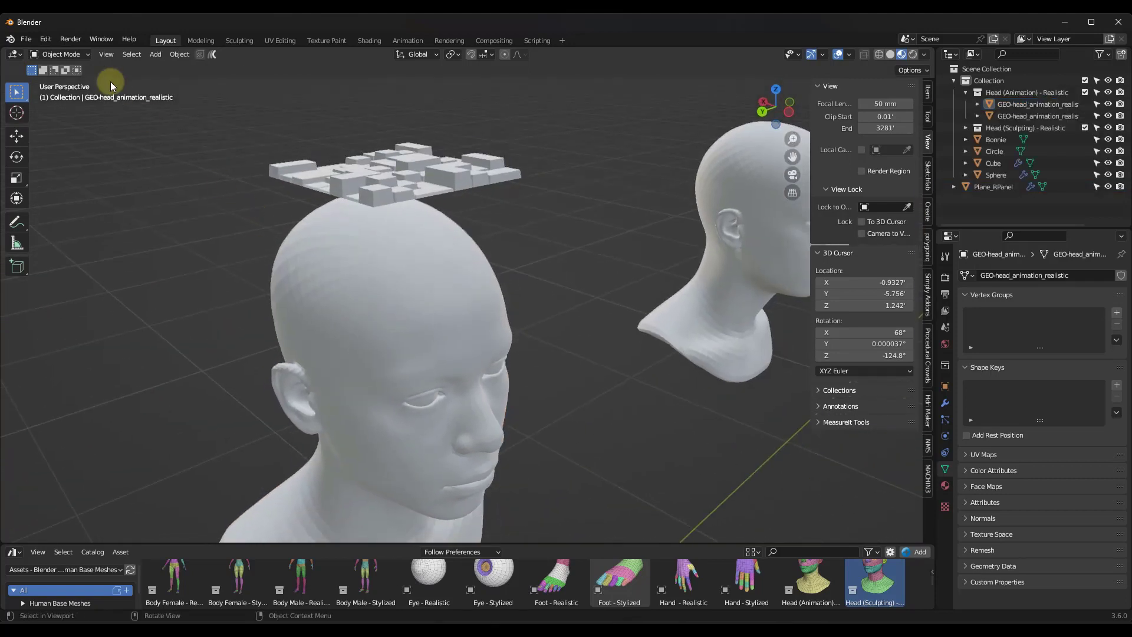
{"action": "left_click", "coordinate": [46, 39]}
{"action": "left_click", "coordinate": [89, 206]}
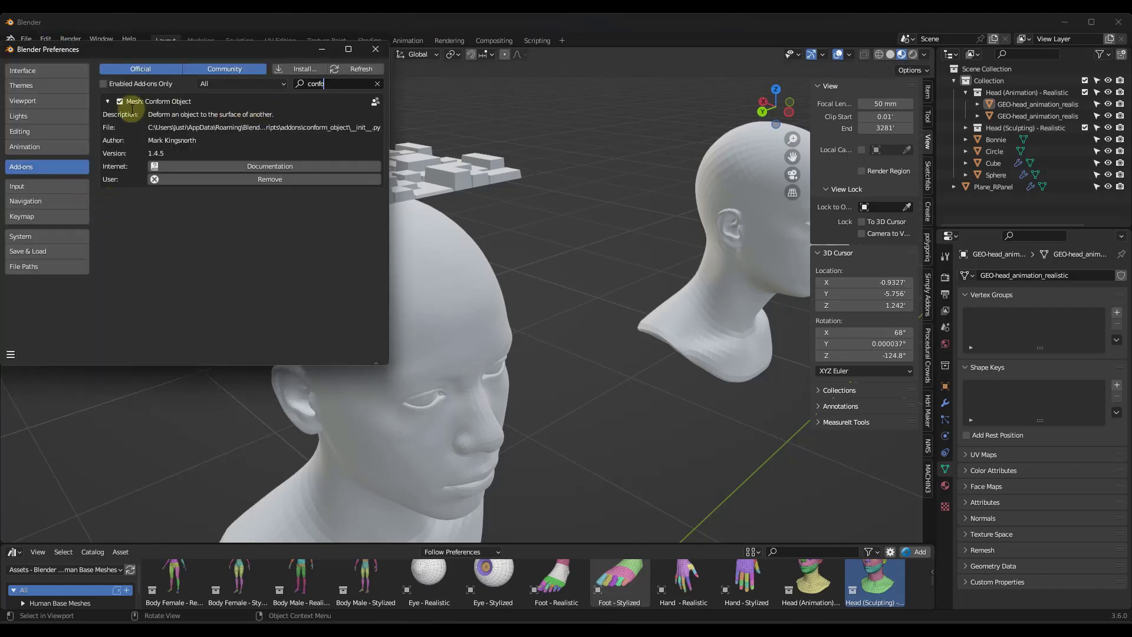
{"action": "left_click", "coordinate": [376, 50]}
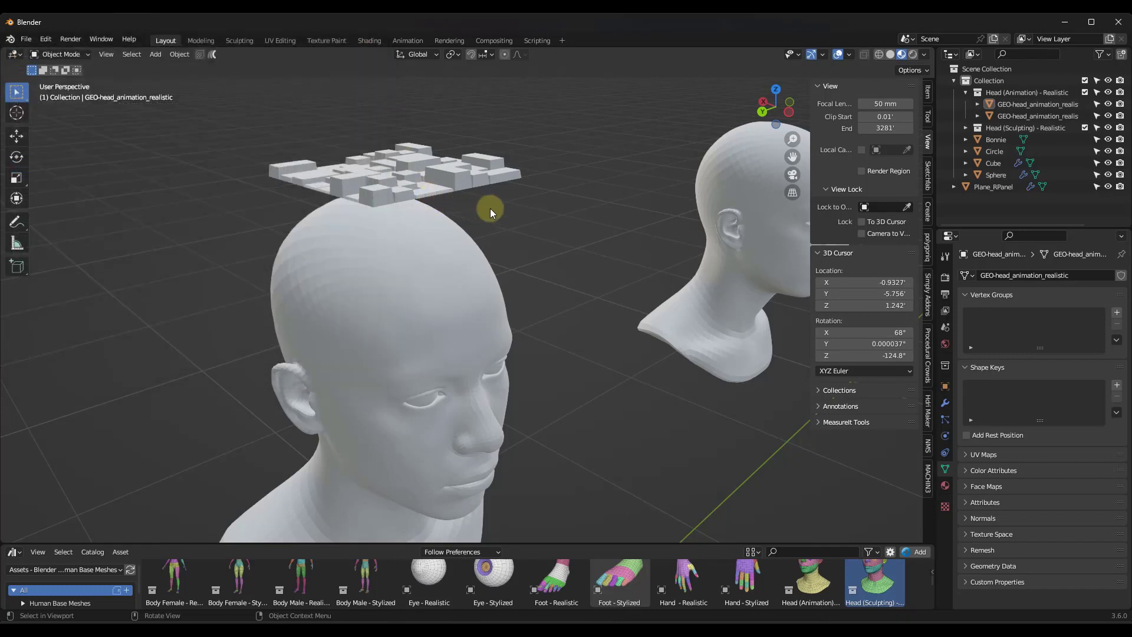
- Select the block-covered plane, add the head as active, and apply Conform Object
{"action": "scroll", "coordinate": [481, 196], "scroll_direction": "up", "scroll_amount": 1}
{"action": "left_click", "coordinate": [396, 163]}
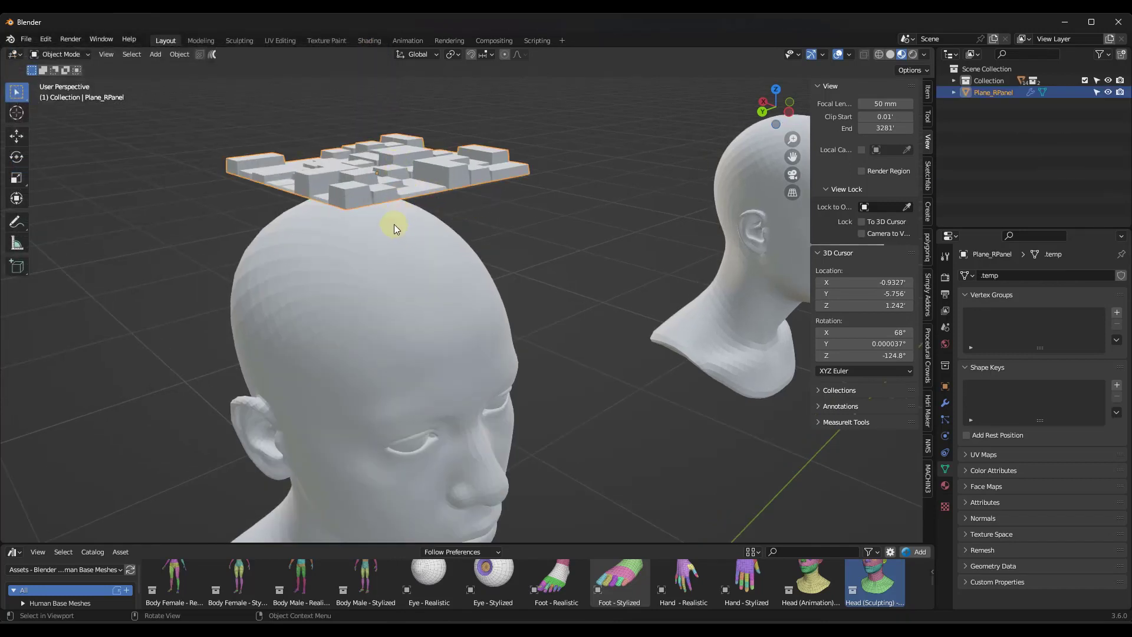
{"action": "left_click", "coordinate": [370, 253], "text": "shift"}
{"action": "right_click", "coordinate": [369, 196]}
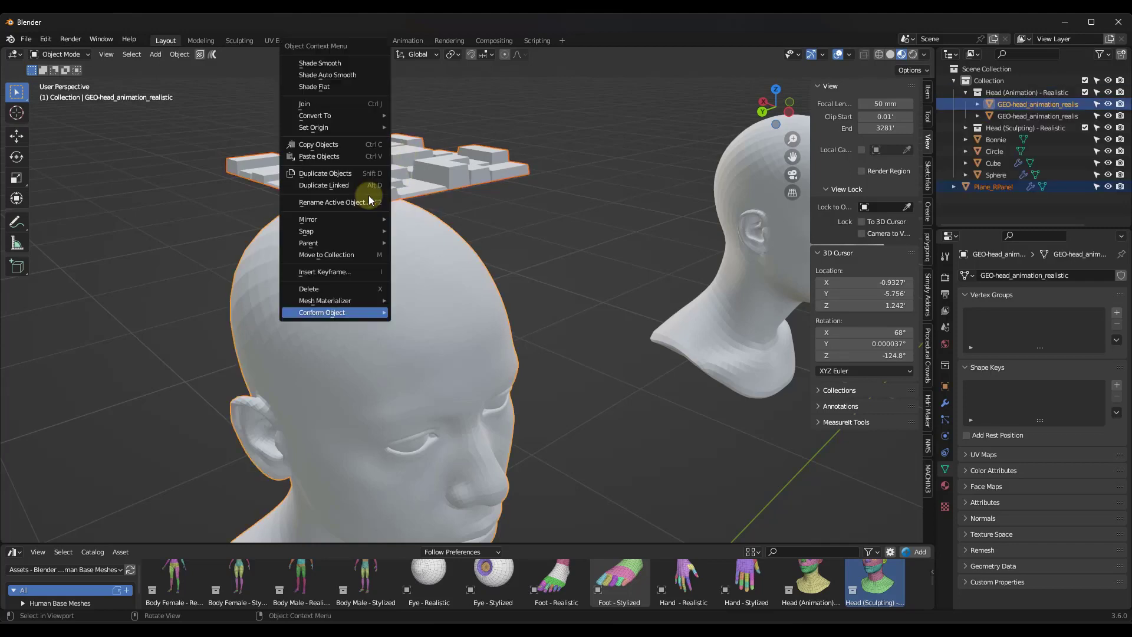
{"action": "mouse_move", "coordinate": [338, 314]}
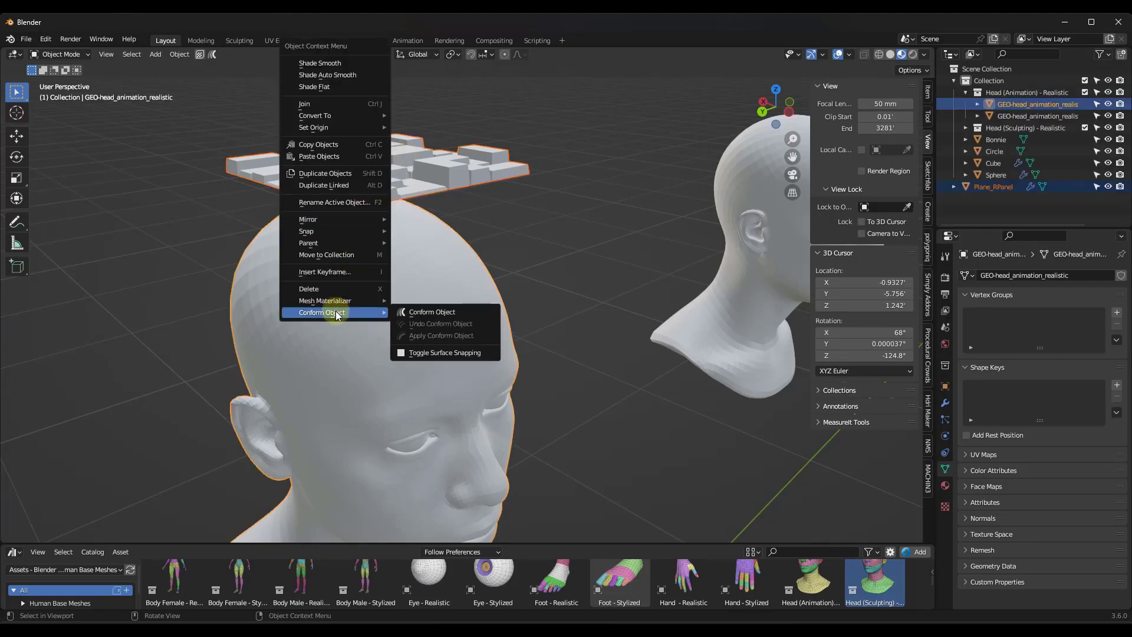
{"action": "left_click", "coordinate": [429, 311]}
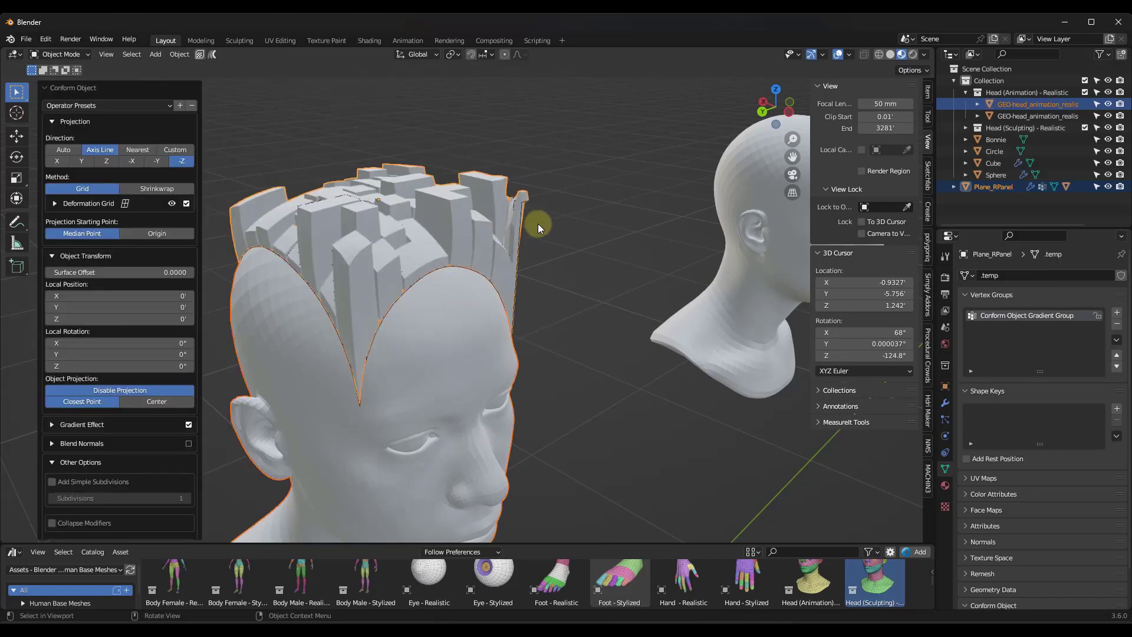
- Orbit around the head to inspect the tiles wrapped over the scalp
{"action": "mouse_move", "coordinate": [529, 231]}
{"action": "middle_mouse_down"}
{"action": "mouse_move", "coordinate": [418, 231]}
{"action": "mouse_move", "coordinate": [400, 207]}
{"action": "mouse_move", "coordinate": [549, 243]}
{"action": "mouse_move", "coordinate": [533, 218]}
{"action": "mouse_move", "coordinate": [407, 214]}
{"action": "mouse_move", "coordinate": [600, 235]}
{"action": "mouse_move", "coordinate": [543, 250]}
{"action": "mouse_move", "coordinate": [511, 238]}
{"action": "mouse_move", "coordinate": [511, 216]}
{"action": "mouse_move", "coordinate": [540, 227]}
{"action": "mouse_move", "coordinate": [425, 230]}
{"action": "mouse_move", "coordinate": [538, 239]}
{"action": "middle_mouse_up"}
{"action": "middle_click_drag", "start_coordinate": [411, 249], "coordinate": [430, 235]}
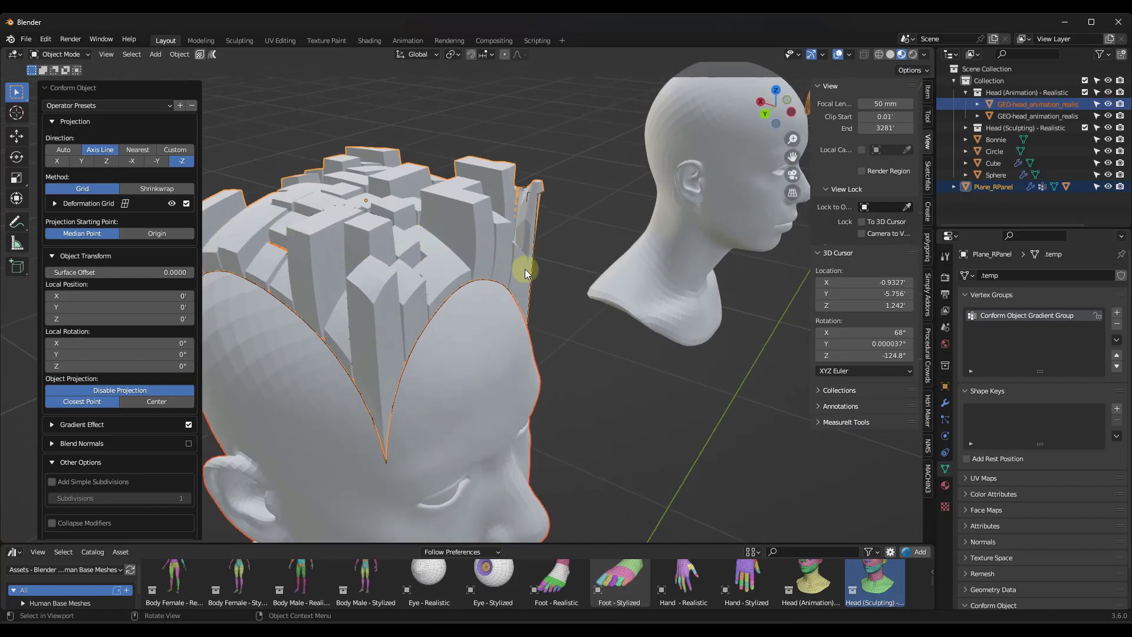
{"action": "middle_click_drag", "start_coordinate": [527, 272], "coordinate": [425, 253]}
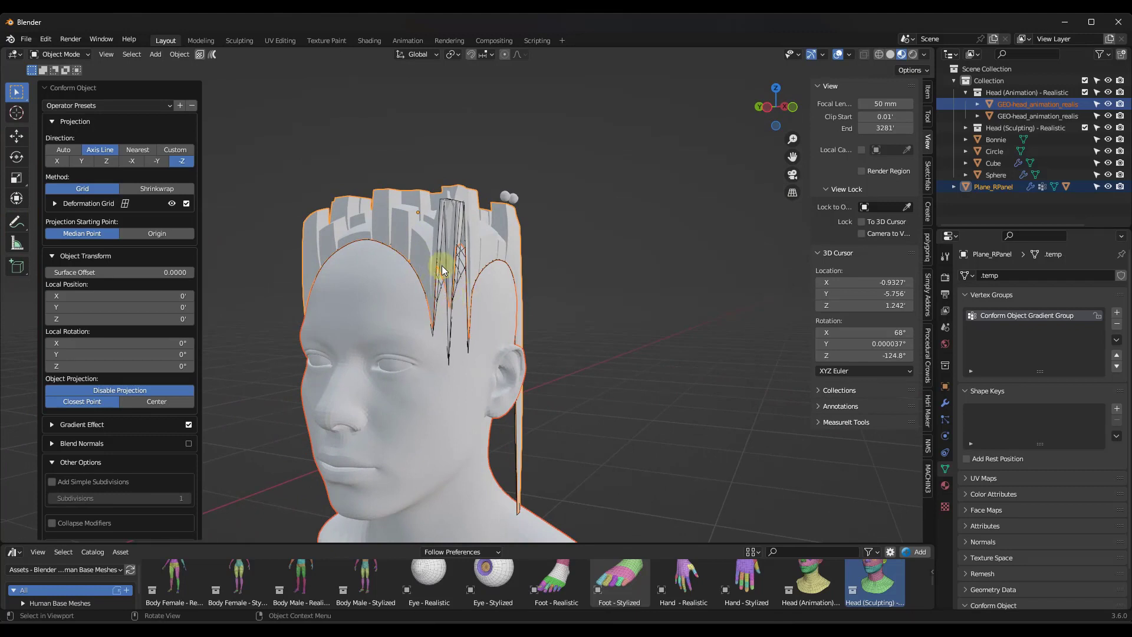
{"action": "middle_click_drag", "start_coordinate": [443, 270], "coordinate": [446, 307]}
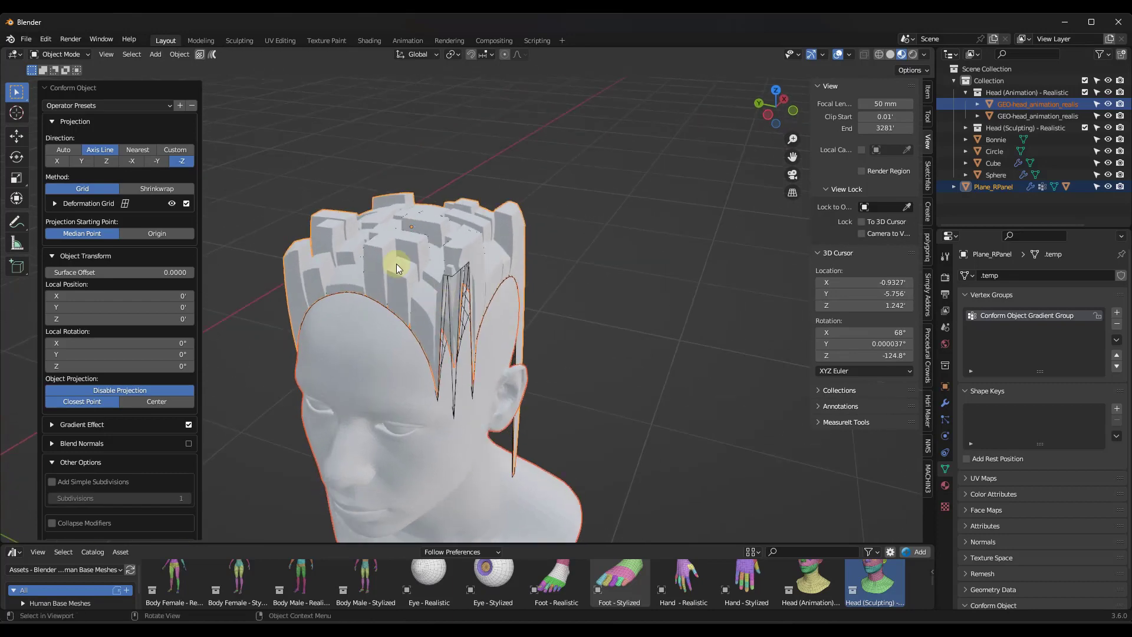
{"action": "middle_click_drag", "start_coordinate": [423, 249], "coordinate": [438, 248]}
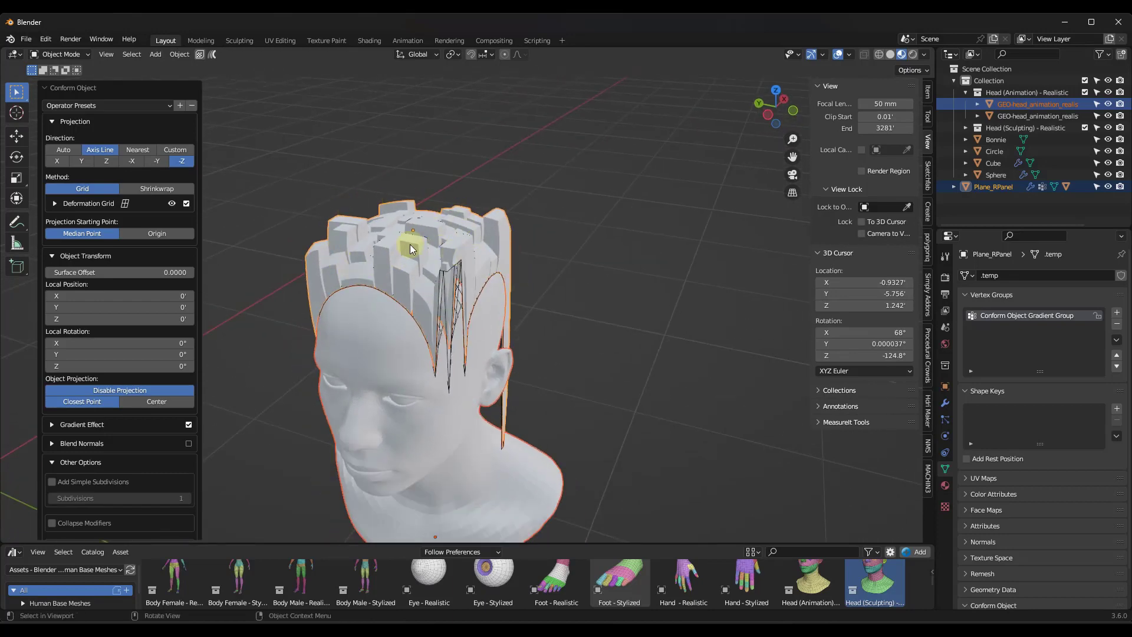
{"action": "middle_click_drag", "start_coordinate": [470, 282], "coordinate": [458, 313]}
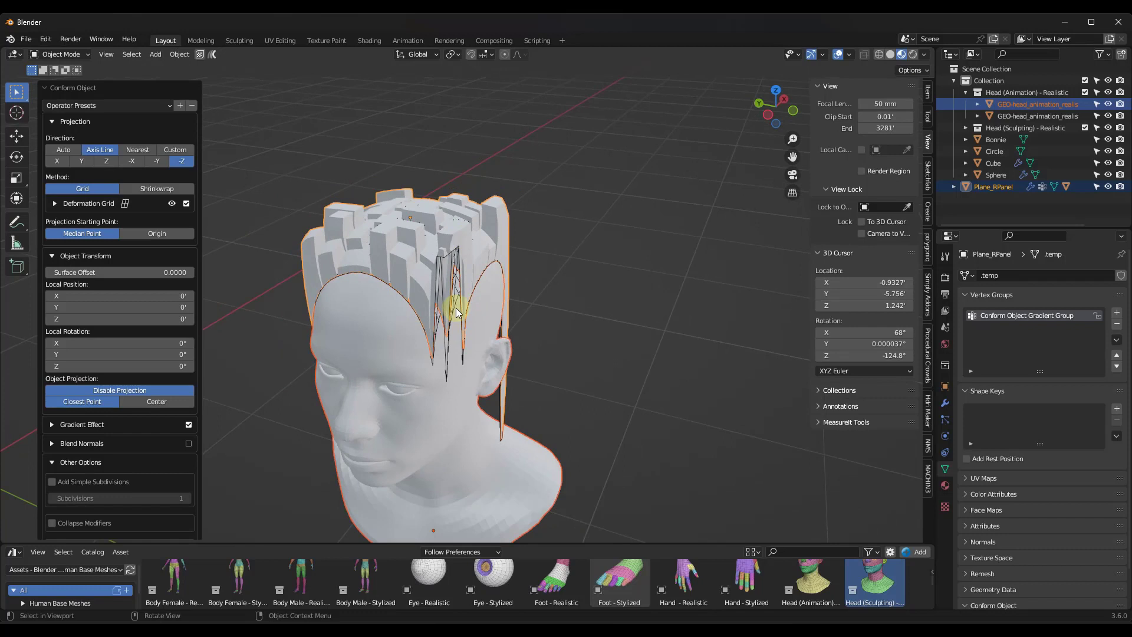
- Turn on the Deformation Grid lattice for the conformed tiles and expand its settings
{"action": "left_click", "coordinate": [125, 204]}
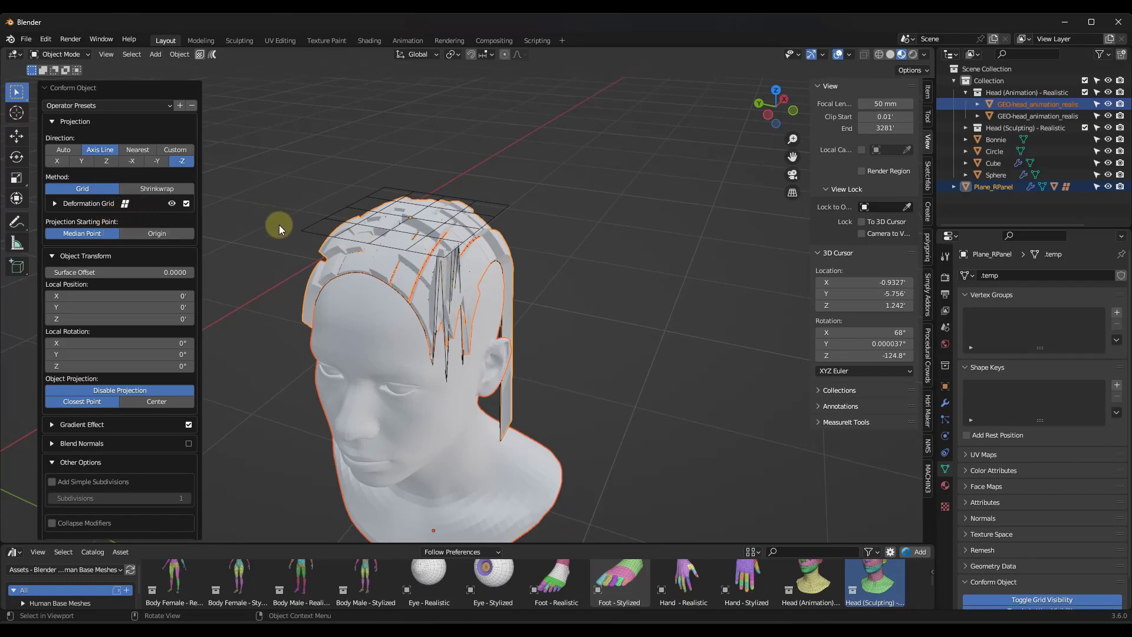
{"action": "middle_click_drag", "start_coordinate": [378, 235], "coordinate": [417, 239]}
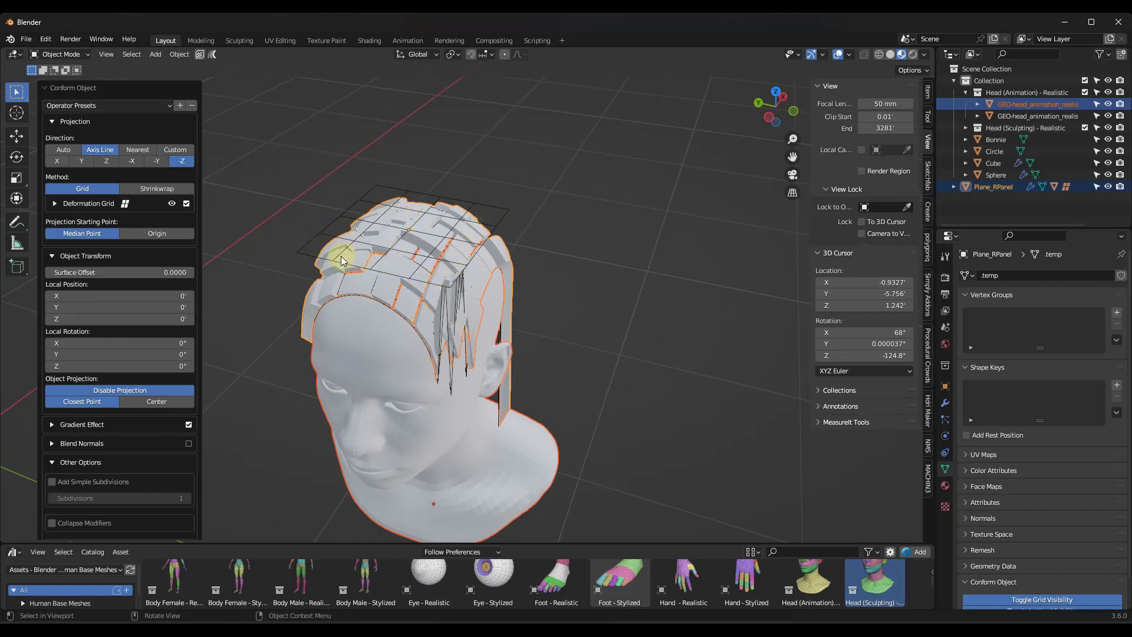
{"action": "left_click", "coordinate": [57, 205]}
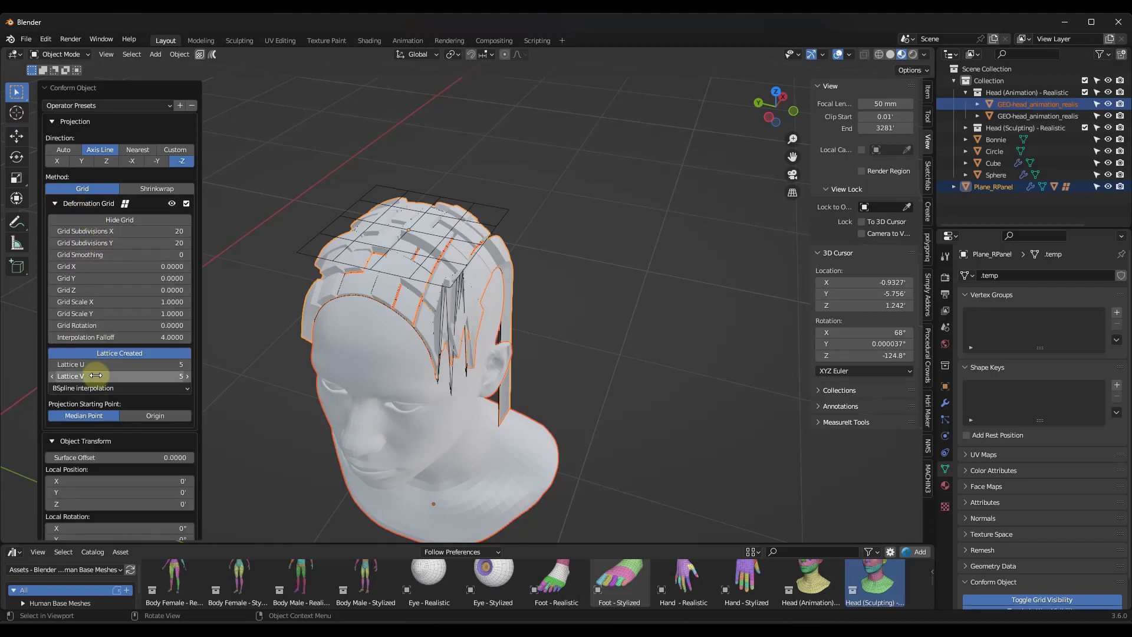
- Set the Lattice U and Lattice V resolution to 4 each
{"action": "left_click", "coordinate": [52, 366]}
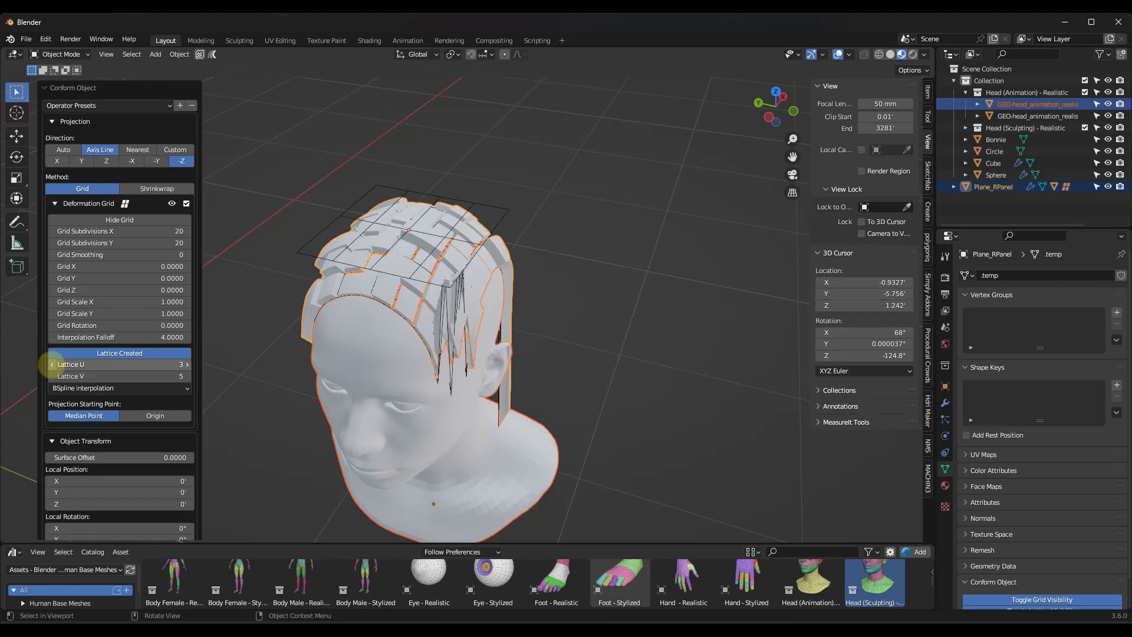
{"action": "left_click", "coordinate": [52, 377]}
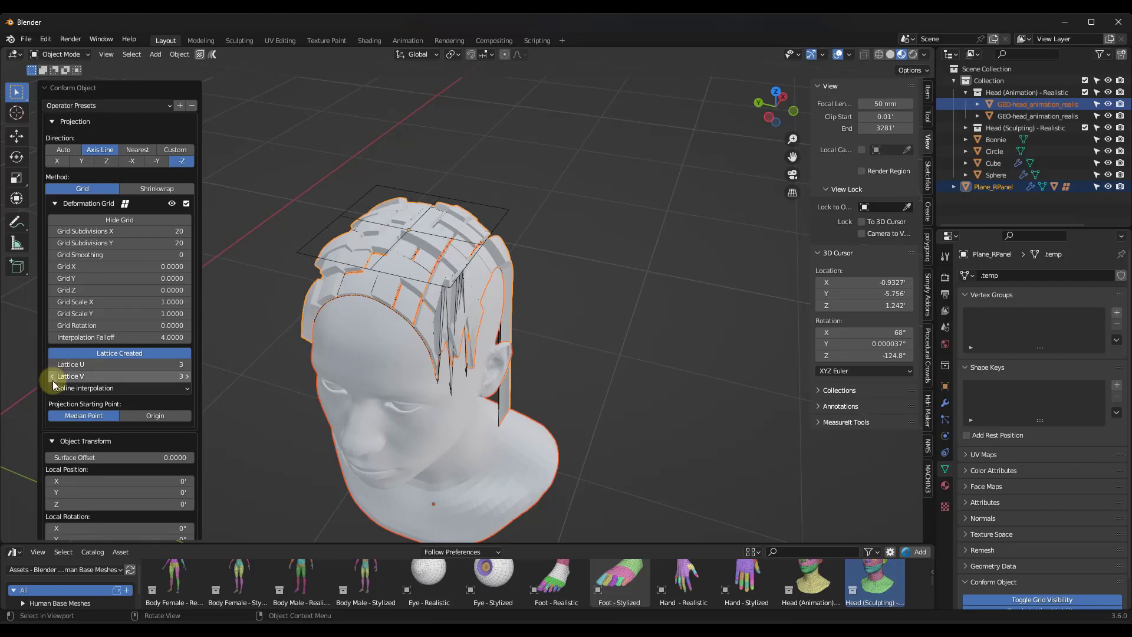
{"action": "left_click", "coordinate": [184, 365]}
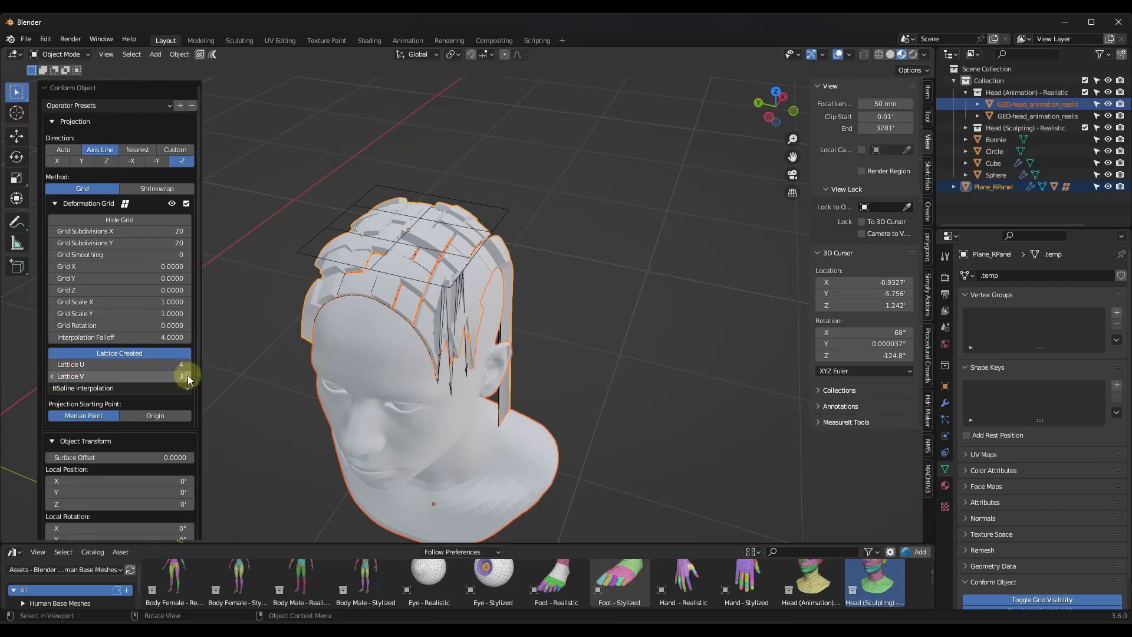
{"action": "left_click", "coordinate": [184, 376]}
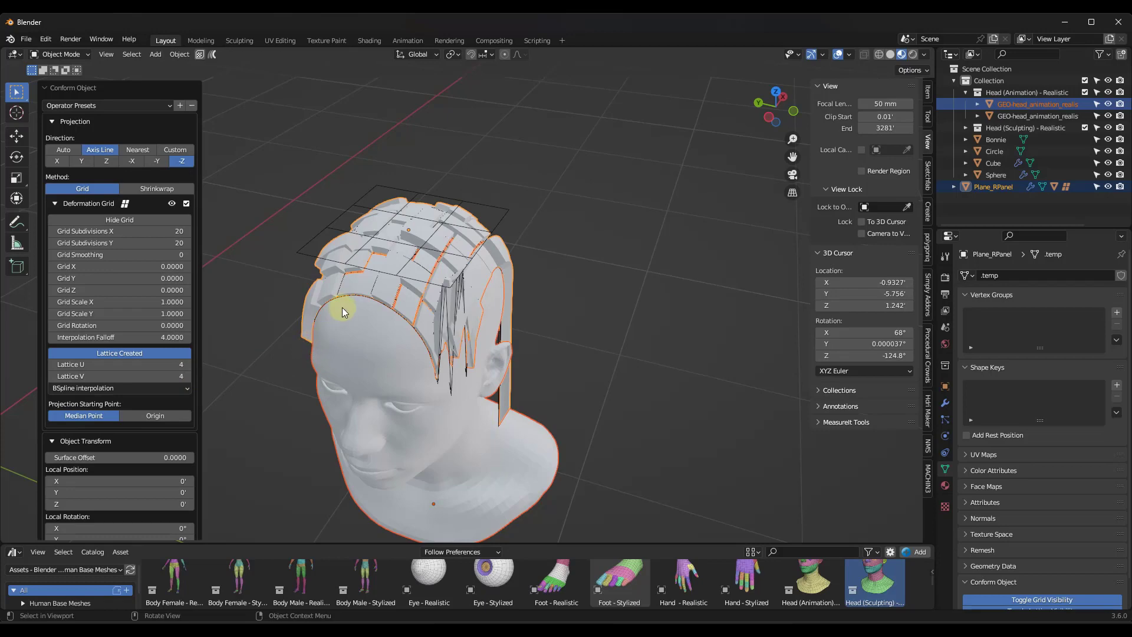
{"action": "mouse_move", "coordinate": [446, 281]}
{"action": "middle_mouse_down"}
{"action": "mouse_move", "coordinate": [437, 286]}
{"action": "mouse_move", "coordinate": [435, 256]}
{"action": "mouse_move", "coordinate": [468, 222]}
{"action": "mouse_move", "coordinate": [527, 235]}
{"action": "mouse_move", "coordinate": [437, 232]}
{"action": "mouse_move", "coordinate": [444, 267]}
{"action": "middle_mouse_up"}
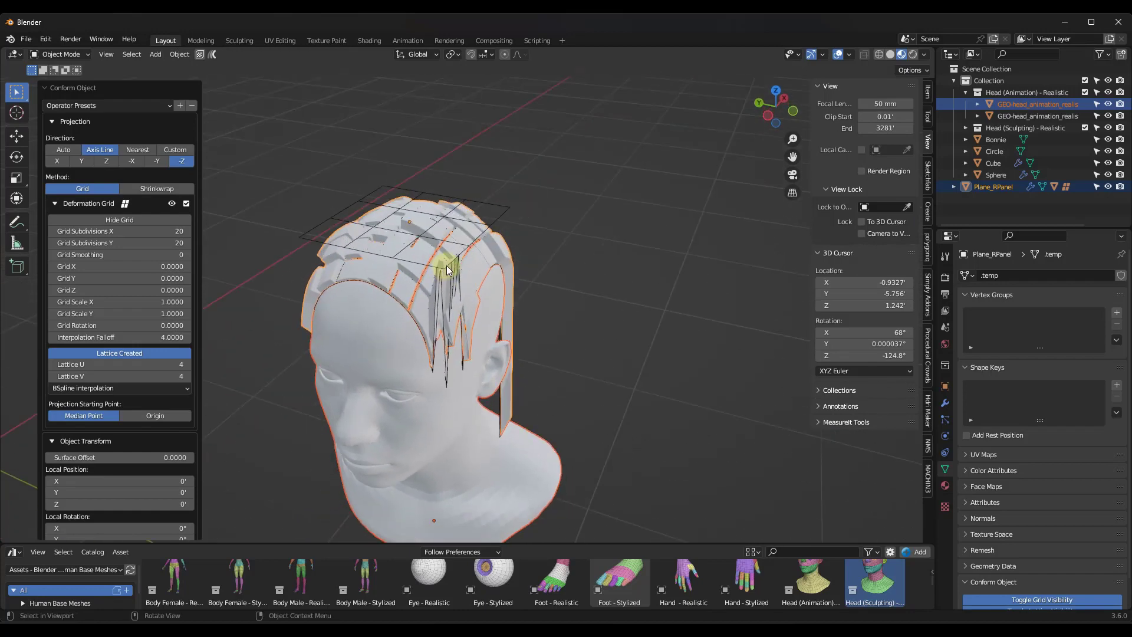
- Select the conform lattice in Edit Mode and move a corner point with height fixed
{"action": "left_click", "coordinate": [447, 265]}
{"action": "scroll", "coordinate": [442, 262], "scroll_direction": "up", "scroll_amount": 4}
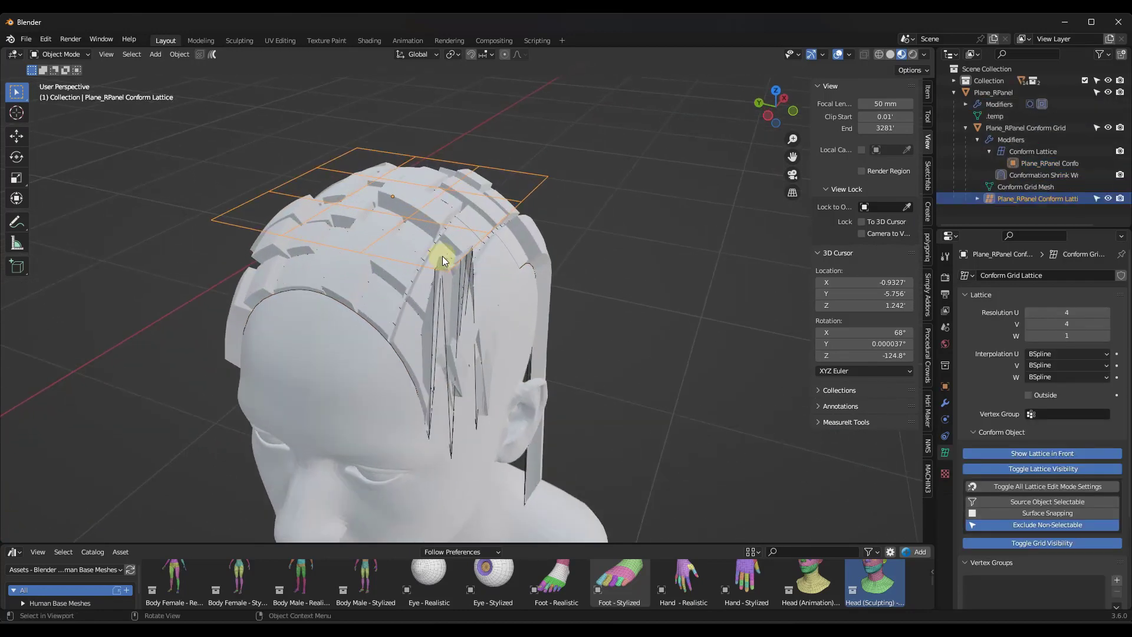
{"action": "key", "text": "Tab"}
{"action": "mouse_move", "coordinate": [450, 253]}
{"action": "middle_mouse_down"}
{"action": "mouse_move", "coordinate": [450, 286]}
{"action": "mouse_move", "coordinate": [468, 243]}
{"action": "mouse_move", "coordinate": [444, 253]}
{"action": "middle_mouse_up"}
{"action": "left_click_drag", "start_coordinate": [448, 253], "coordinate": [482, 293]}
{"action": "scroll", "coordinate": [484, 293], "scroll_direction": "down", "scroll_amount": 4}
{"action": "key", "text": "g"}
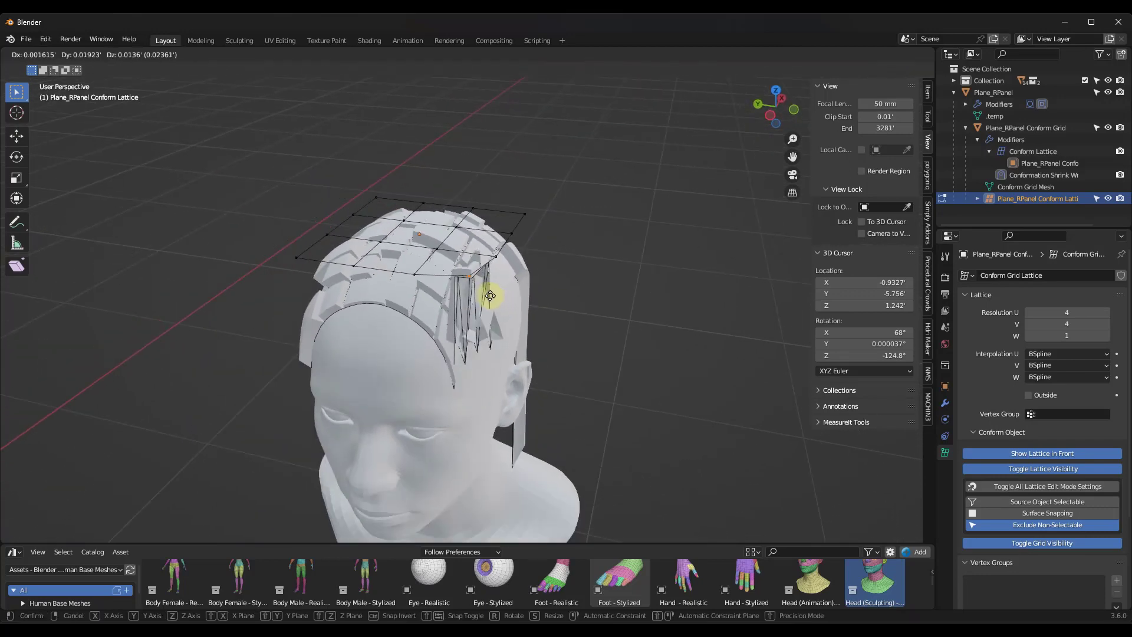
{"action": "key", "text": "shift+z"}
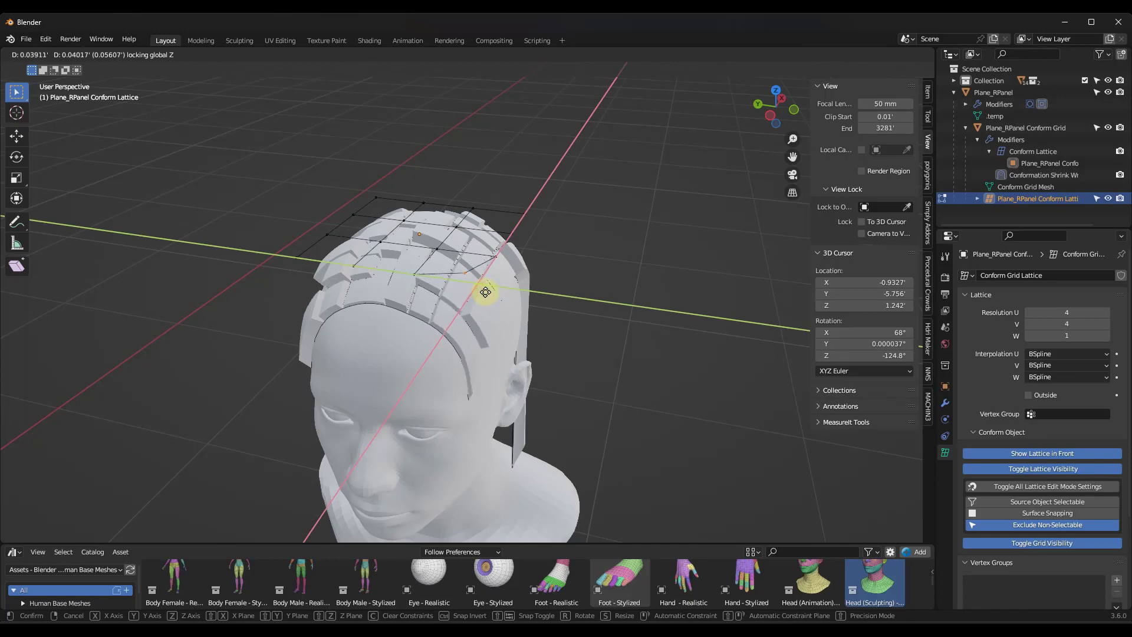
{"action": "left_click", "coordinate": [484, 289]}
- Move two more lattice control points horizontally, keeping their height fixed
{"action": "middle_click_drag", "start_coordinate": [354, 266], "coordinate": [401, 268]}
{"action": "key", "text": "g"}
{"action": "key", "text": "shift+z"}
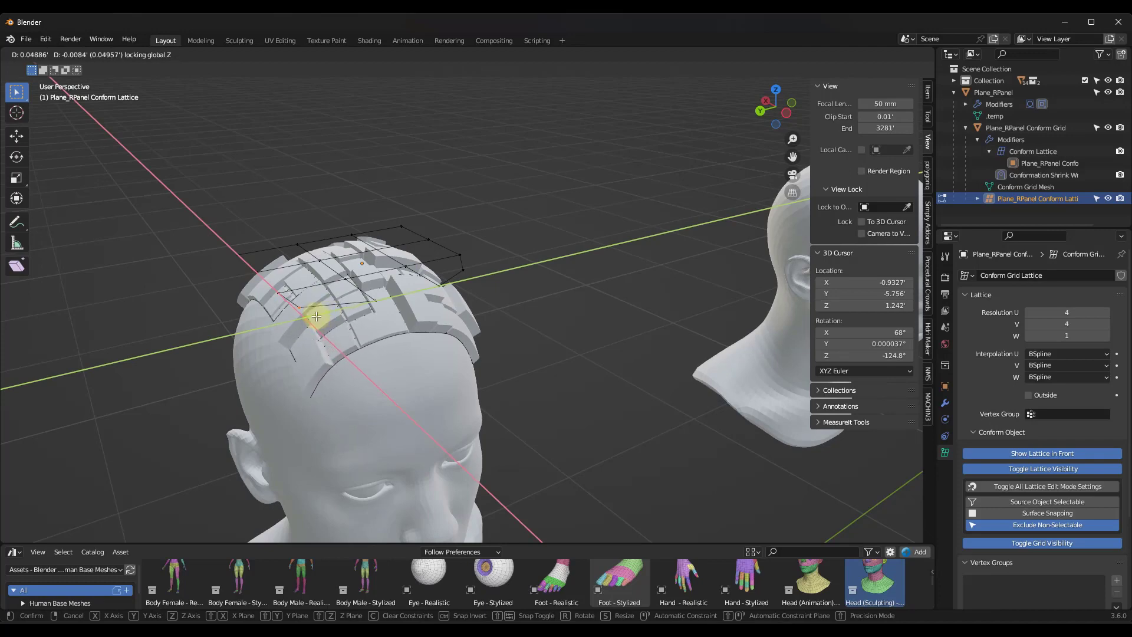
{"action": "left_click", "coordinate": [316, 316]}
{"action": "middle_click_drag", "start_coordinate": [303, 316], "coordinate": [262, 299]}
{"action": "left_click_drag", "start_coordinate": [273, 299], "coordinate": [274, 299]}
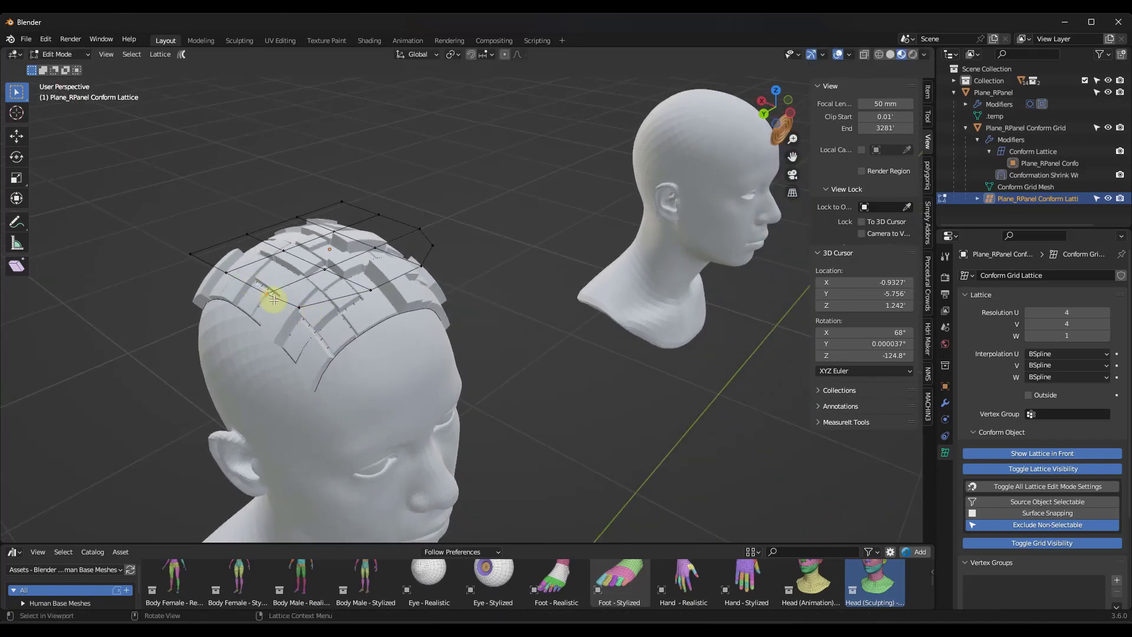
{"action": "key", "text": "g"}
{"action": "key", "text": "shift+z"}
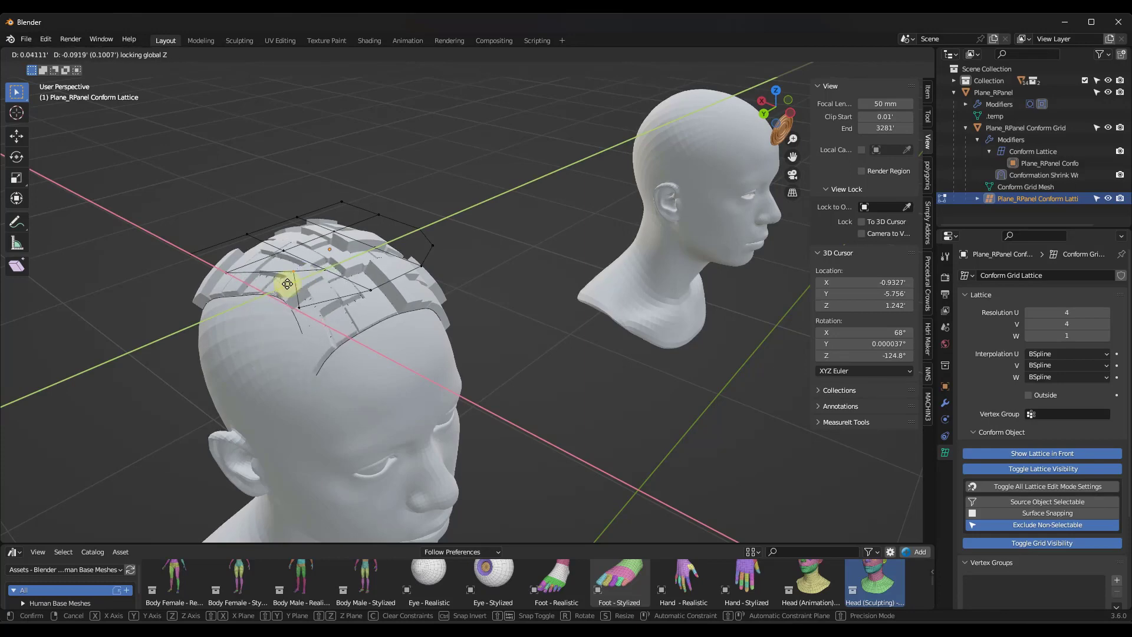
{"action": "left_click", "coordinate": [275, 289]}
- Nudge further control points across the crown without changing their height
{"action": "middle_click_drag", "start_coordinate": [220, 290], "coordinate": [318, 334]}
{"action": "key", "text": "g"}
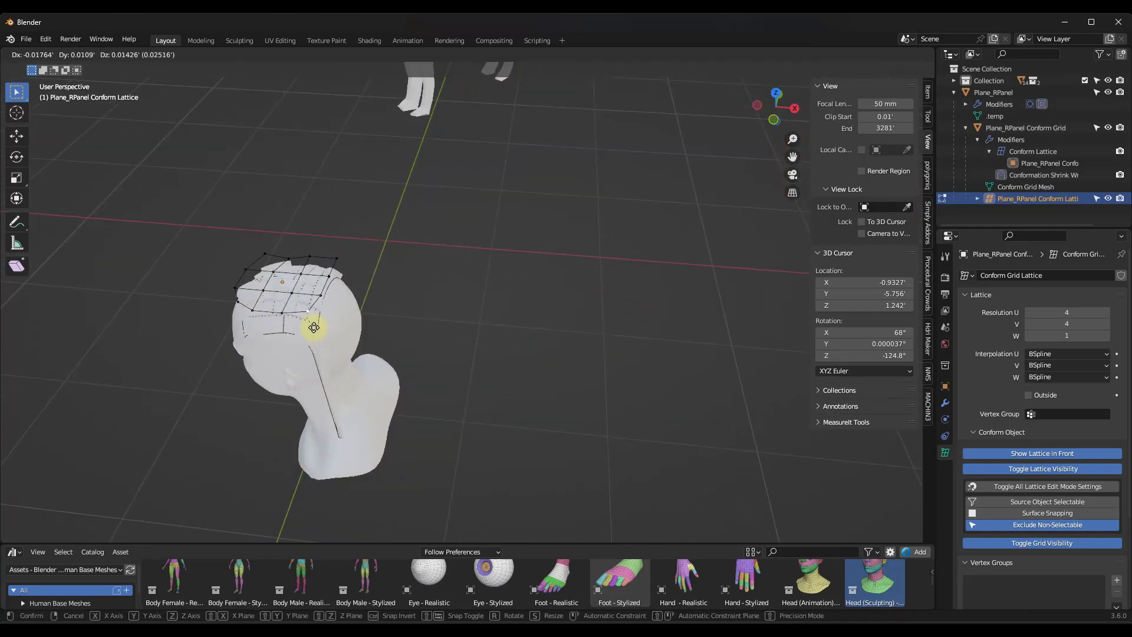
{"action": "key", "text": "shift+z"}
{"action": "left_click", "coordinate": [311, 329]}
{"action": "mouse_move", "coordinate": [303, 324]}
{"action": "middle_mouse_down"}
{"action": "mouse_move", "coordinate": [351, 303]}
{"action": "mouse_move", "coordinate": [303, 326]}
{"action": "mouse_move", "coordinate": [322, 312]}
{"action": "middle_mouse_up"}
{"action": "key", "text": "g"}
{"action": "key", "text": "shift+z"}
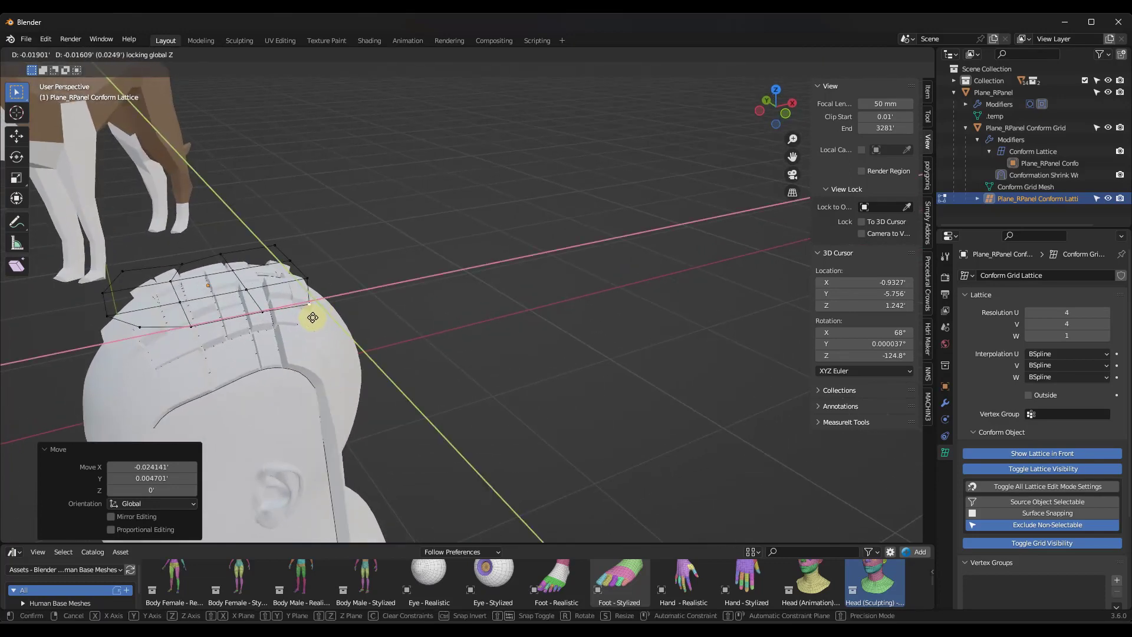
{"action": "left_click", "coordinate": [313, 316]}
- Move the lattice's right column of points 0.034941 along X
{"action": "middle_click_drag", "start_coordinate": [329, 306], "coordinate": [296, 253]}
{"action": "left_click_drag", "start_coordinate": [301, 231], "coordinate": [348, 298]}
{"action": "key", "text": "g"}
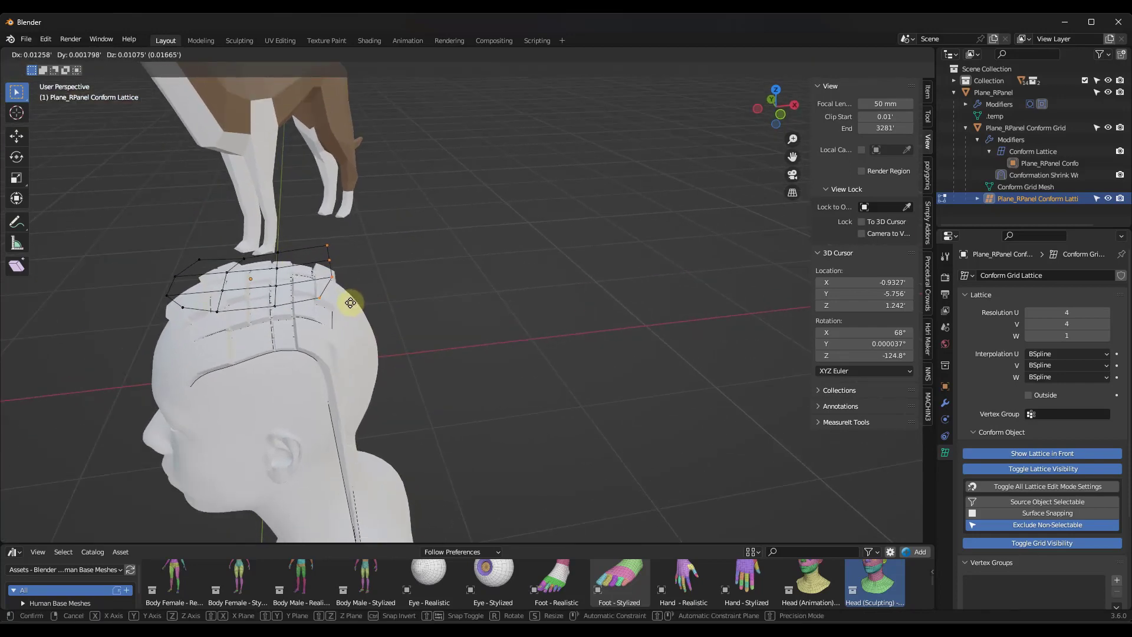
{"action": "key", "text": "y"}
{"action": "key", "text": "x"}
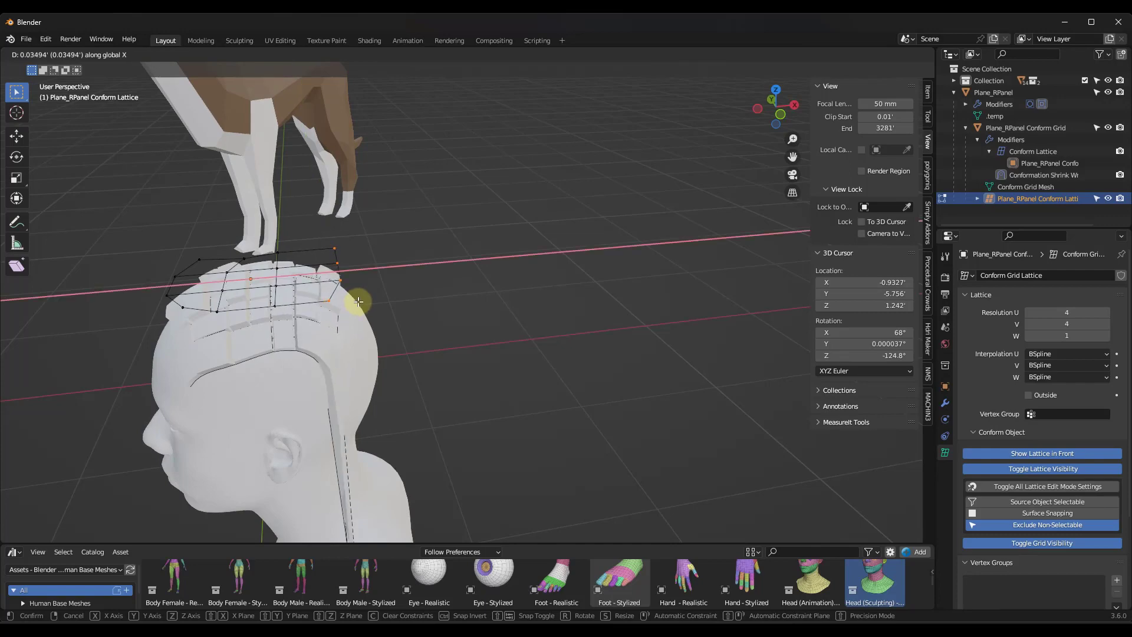
{"action": "left_click", "coordinate": [357, 302]}
- Scale the selected lattice points to 0.866 and return to Object Mode
{"action": "middle_click_drag", "start_coordinate": [358, 301], "coordinate": [399, 313]}
{"action": "key", "text": "s"}
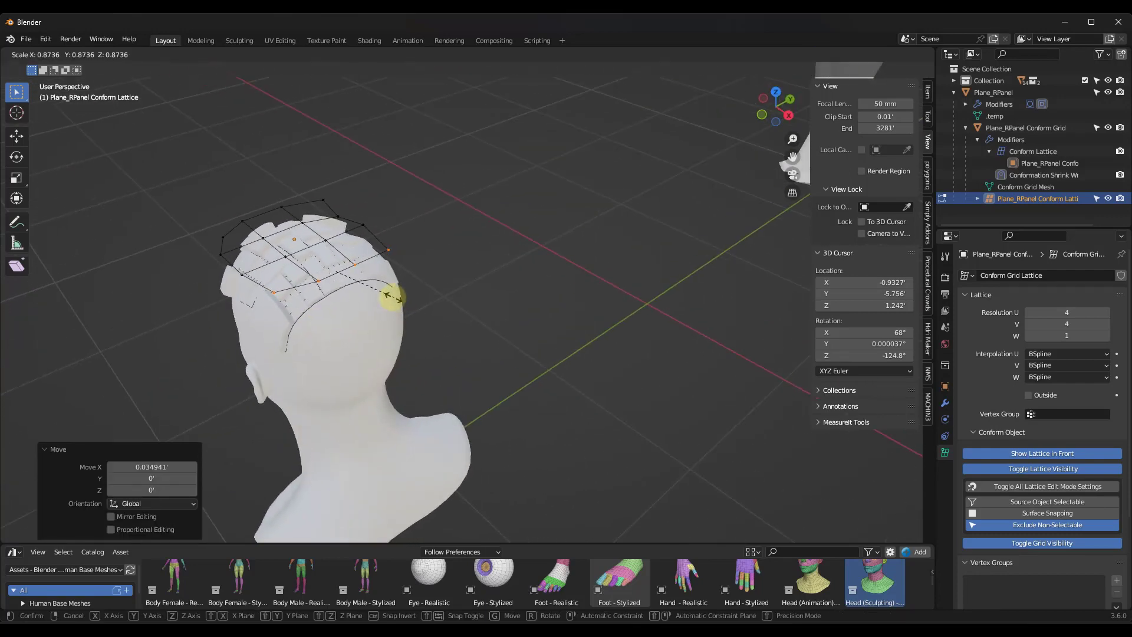
{"action": "left_click", "coordinate": [392, 297]}
{"action": "middle_click_drag", "start_coordinate": [321, 306], "coordinate": [364, 317]}
{"action": "scroll", "coordinate": [335, 285], "scroll_direction": "up", "scroll_amount": 2}
{"action": "key", "text": "Tab"}
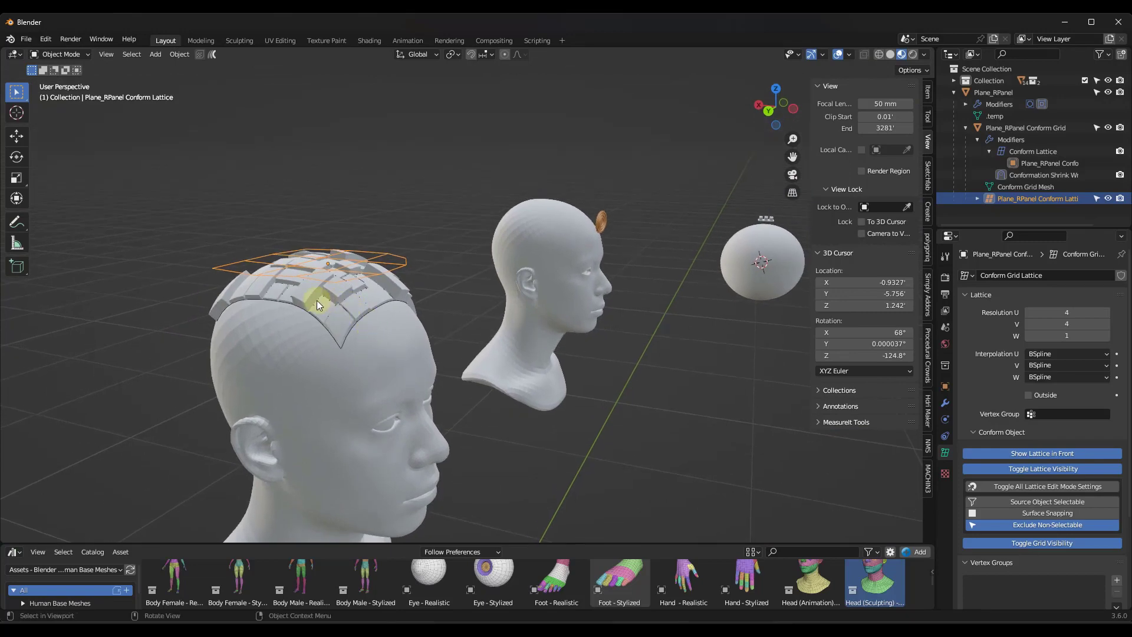
- Select the ringed orange Circle disc, then add the second head as the active target
{"action": "scroll", "coordinate": [224, 279], "scroll_direction": "down", "scroll_amount": 2}
{"action": "scroll", "coordinate": [445, 253], "scroll_direction": "up", "scroll_amount": 8}
{"action": "left_click", "coordinate": [474, 234]}
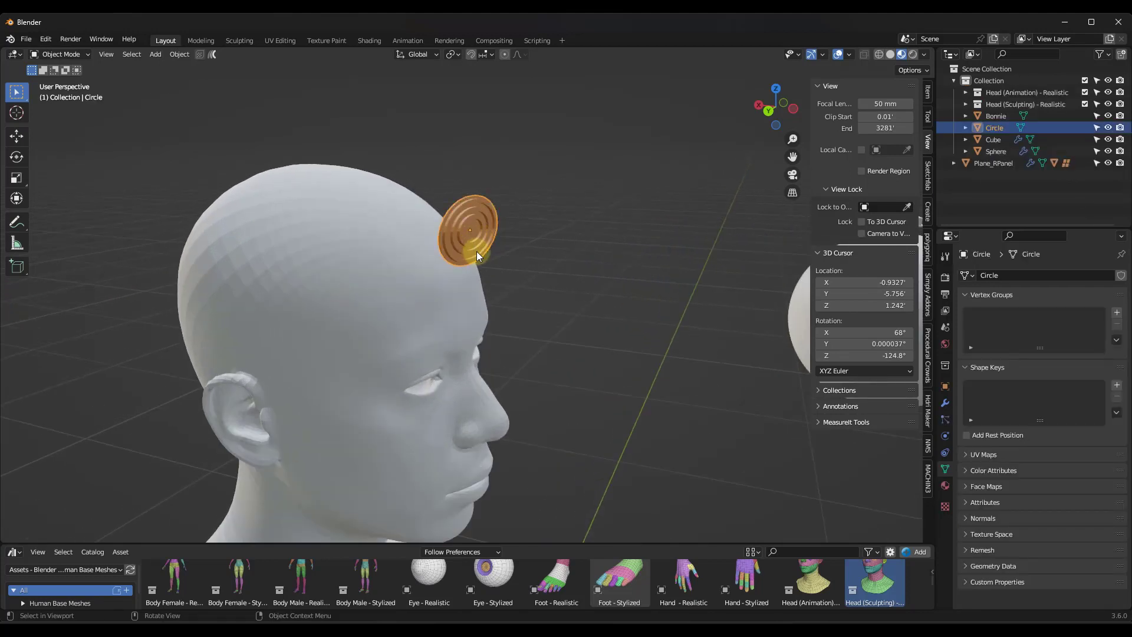
{"action": "mouse_move", "coordinate": [479, 251]}
{"action": "middle_mouse_down"}
{"action": "mouse_move", "coordinate": [512, 250]}
{"action": "mouse_move", "coordinate": [519, 273]}
{"action": "mouse_move", "coordinate": [525, 266]}
{"action": "mouse_move", "coordinate": [476, 253]}
{"action": "mouse_move", "coordinate": [479, 239]}
{"action": "middle_mouse_up"}
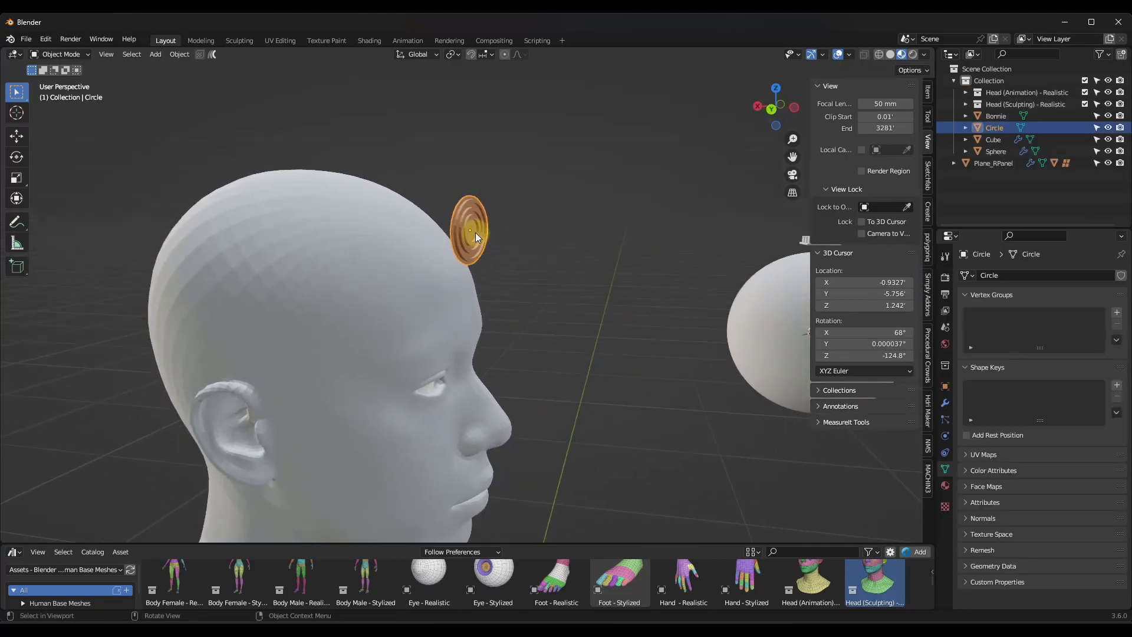
{"action": "scroll", "coordinate": [474, 232], "scroll_direction": "up", "scroll_amount": 3}
{"action": "left_click", "coordinate": [402, 270], "text": "shift"}
{"action": "middle_click_drag", "start_coordinate": [526, 303], "coordinate": [517, 303]}
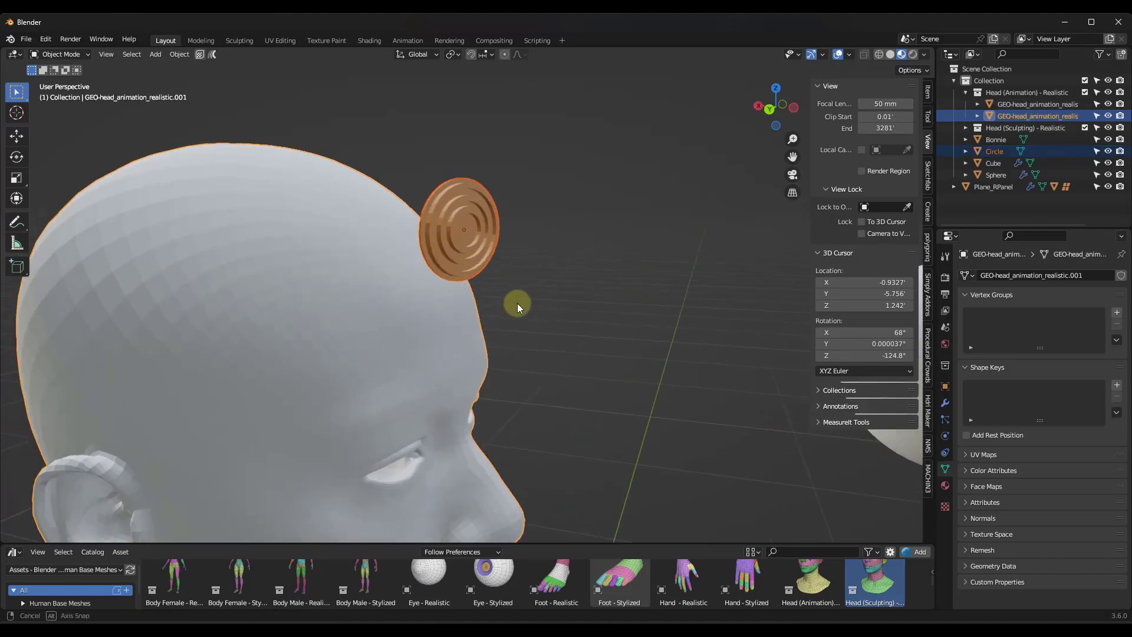
- Apply Conform Object to wrap the disc onto the head
{"action": "right_click", "coordinate": [474, 243]}
{"action": "mouse_move", "coordinate": [448, 311]}
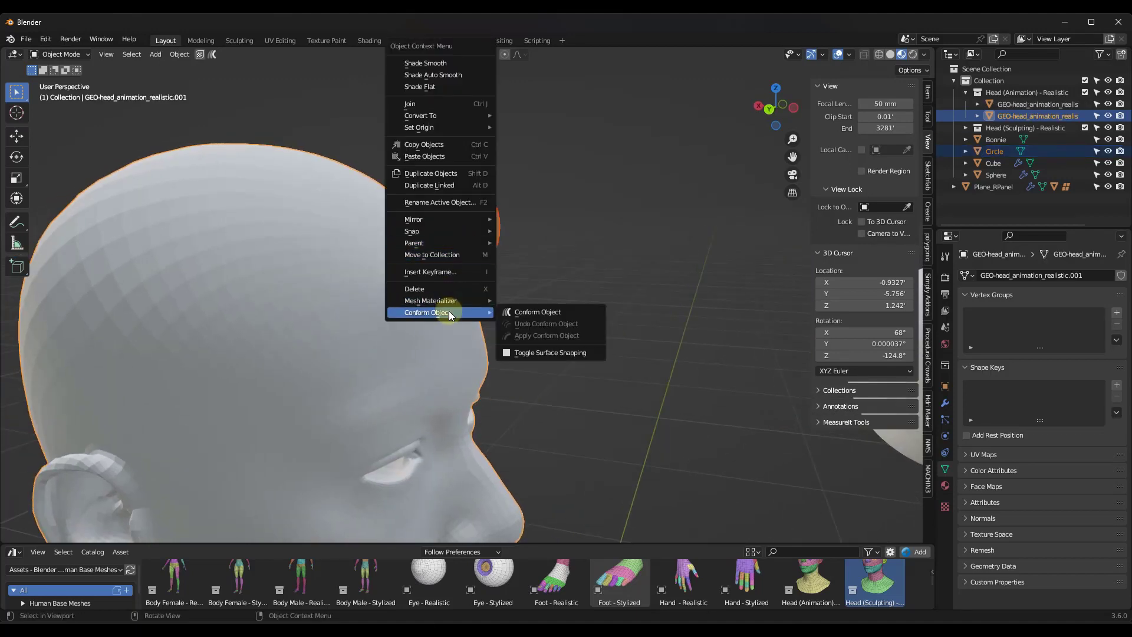
{"action": "left_click", "coordinate": [522, 312]}
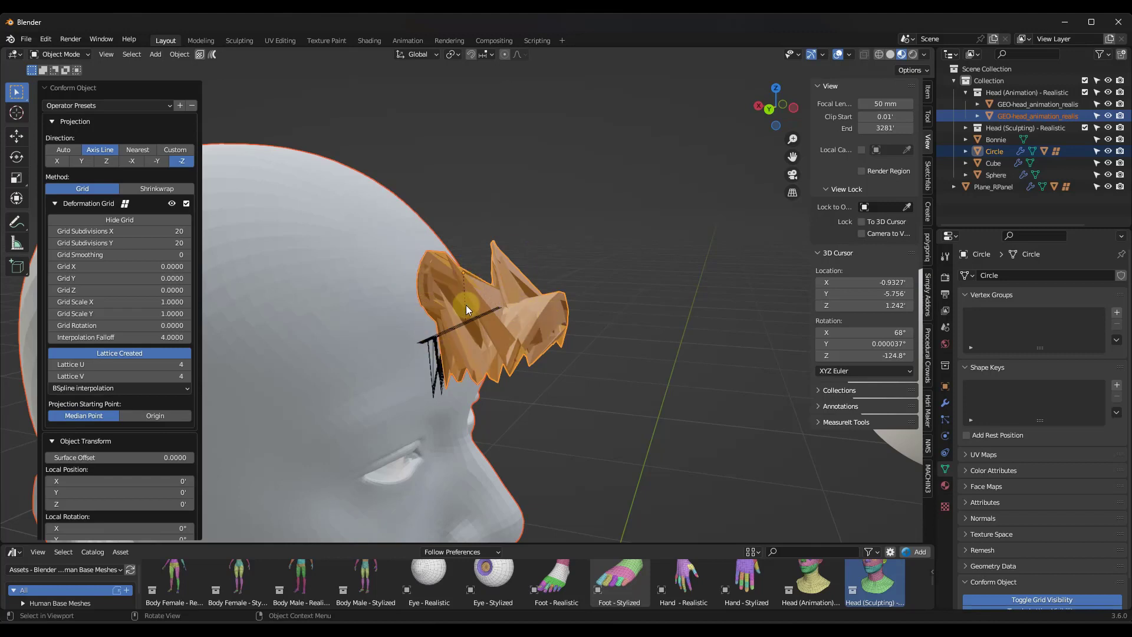
{"action": "middle_click_drag", "start_coordinate": [497, 305], "coordinate": [459, 289]}
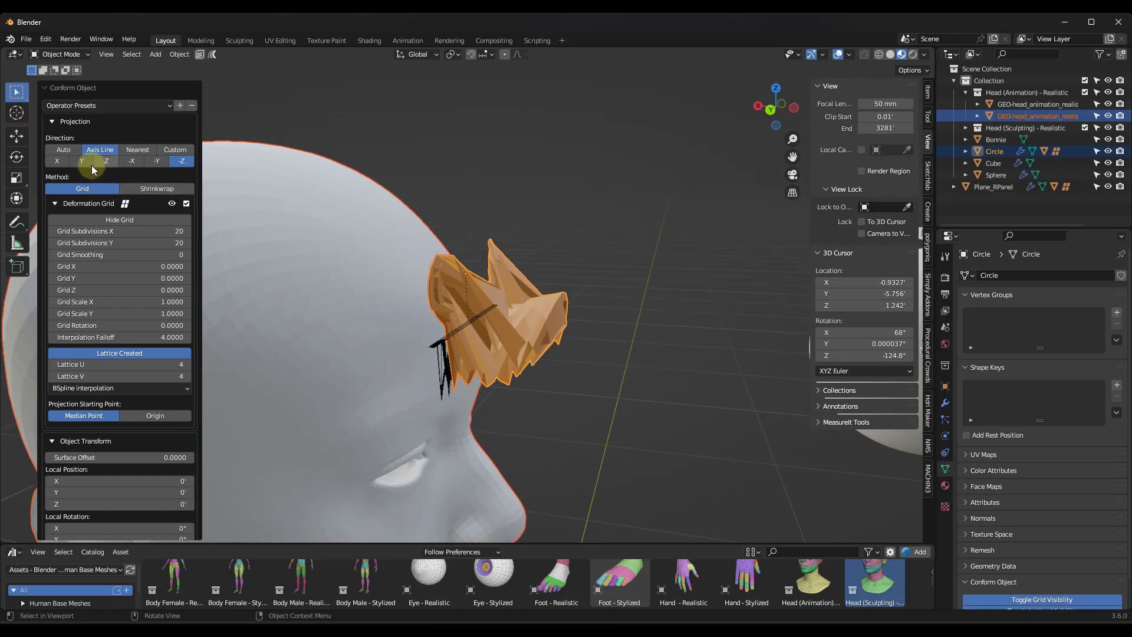
- Set the projection Direction to Axis Line X and inspect the top of the head
{"action": "left_click", "coordinate": [64, 152]}
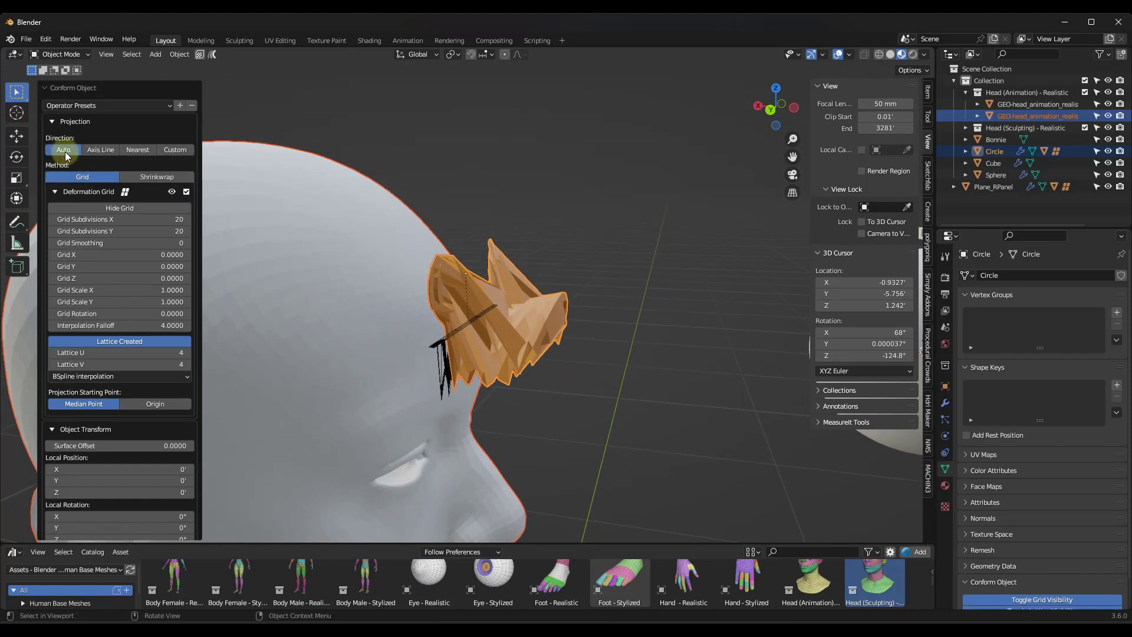
{"action": "left_click", "coordinate": [107, 151]}
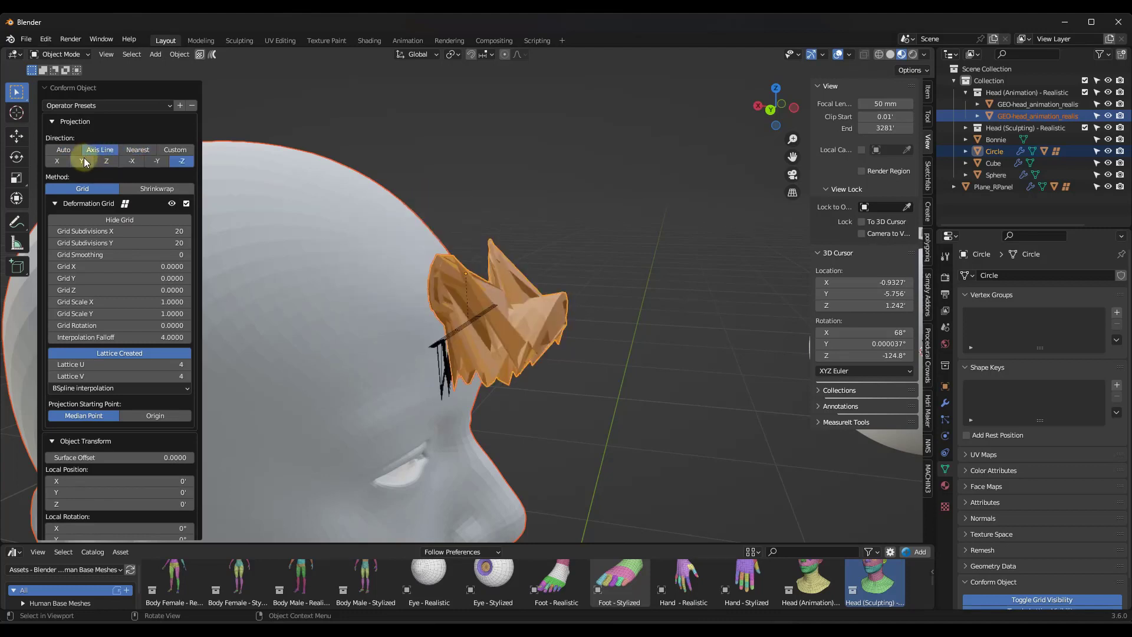
{"action": "left_click", "coordinate": [62, 163]}
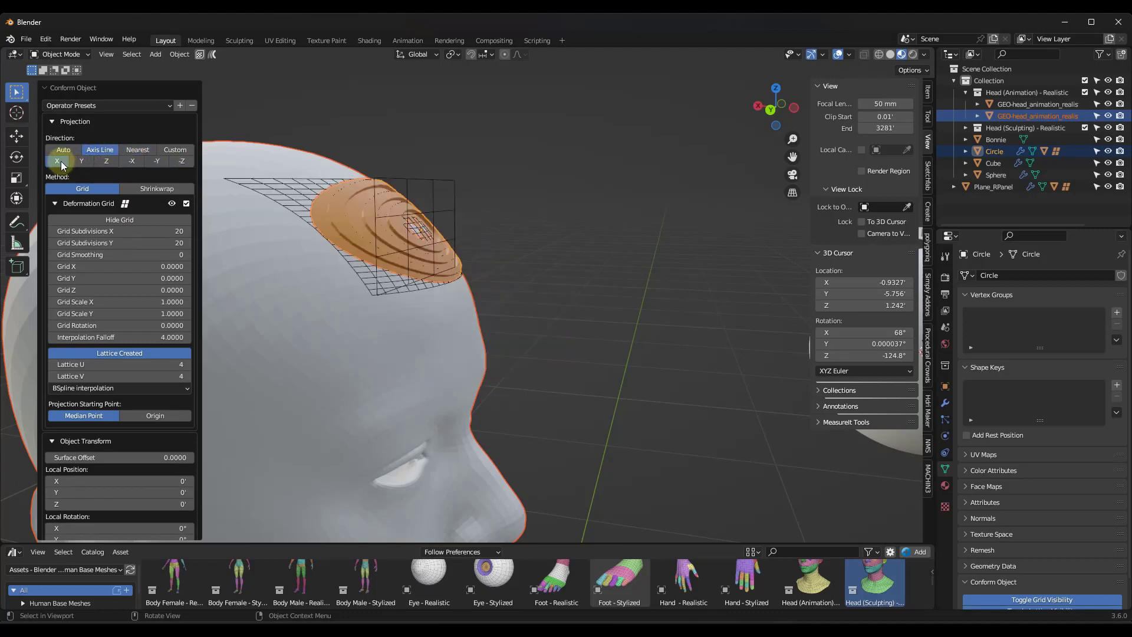
{"action": "middle_click_drag", "start_coordinate": [378, 258], "coordinate": [398, 277]}
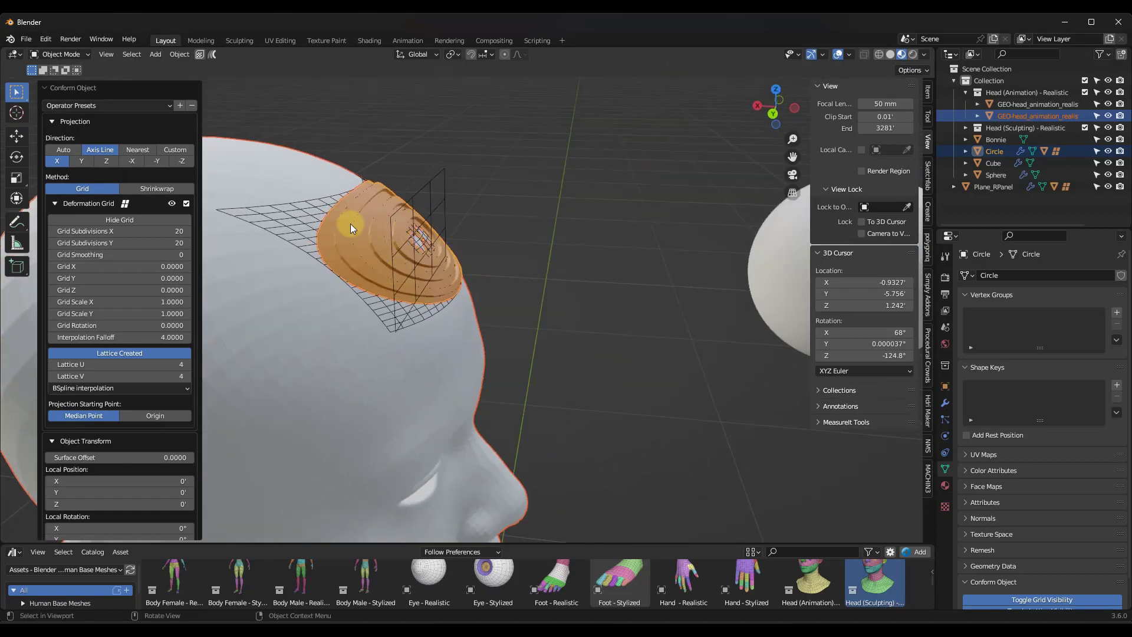
{"action": "middle_click_drag", "start_coordinate": [486, 256], "coordinate": [430, 256]}
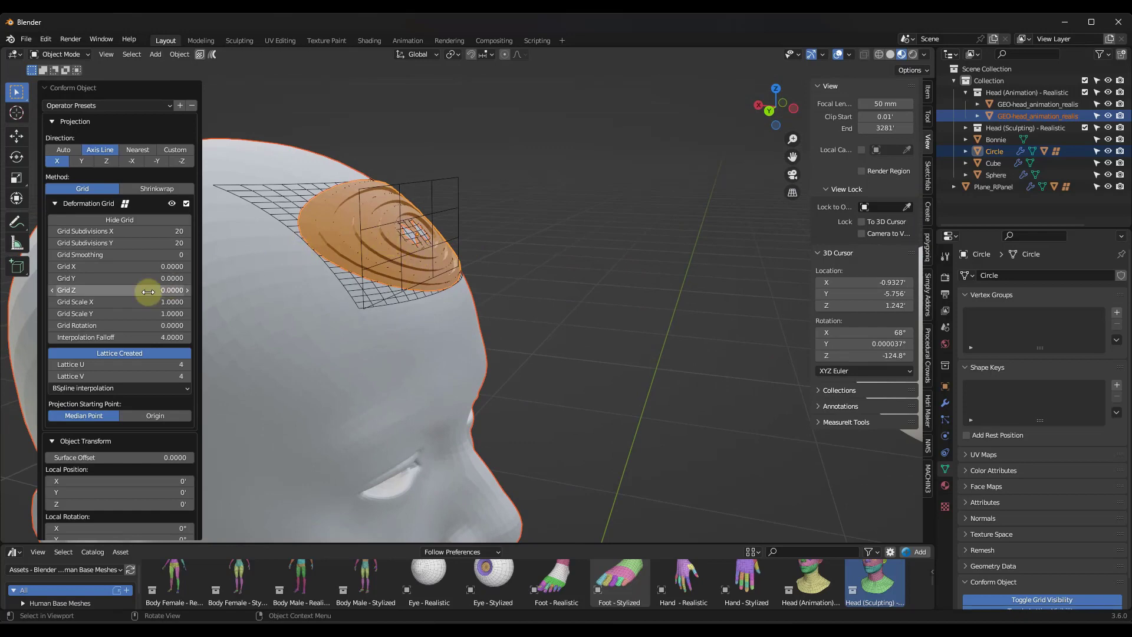
- Set the conformed disc's Surface Offset to 0.001 and check it around the head
{"action": "scroll", "coordinate": [140, 304], "scroll_direction": "down", "scroll_amount": 2}
{"action": "scroll", "coordinate": [142, 305], "scroll_direction": "down", "scroll_amount": 2}
{"action": "scroll", "coordinate": [401, 239], "scroll_direction": "up", "scroll_amount": 4}
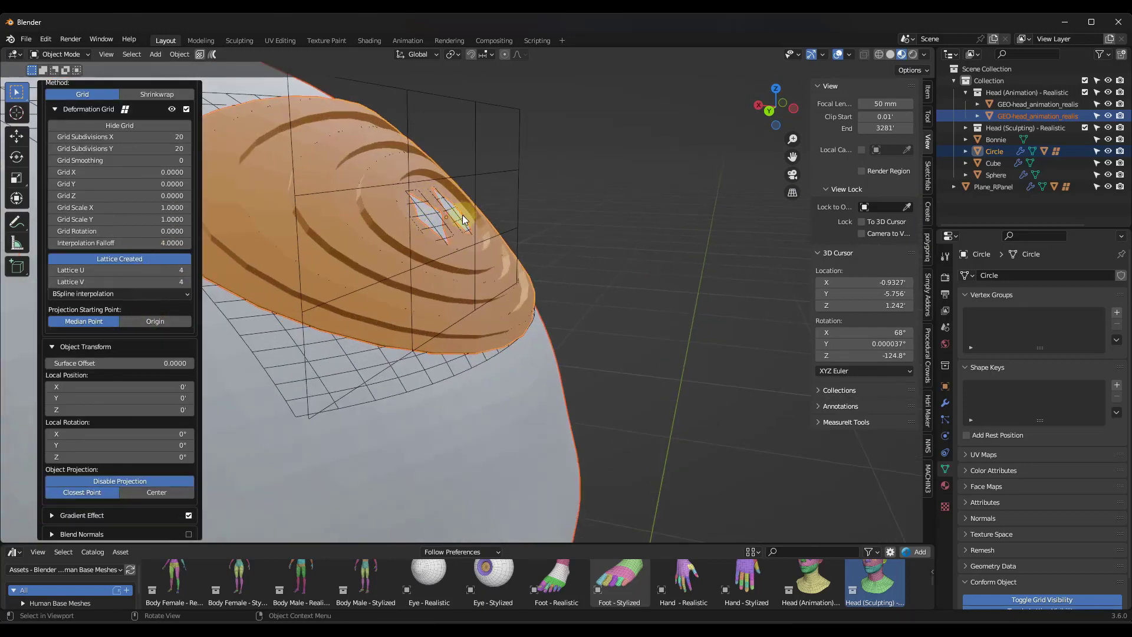
{"action": "middle_click_drag", "start_coordinate": [435, 223], "coordinate": [433, 246]}
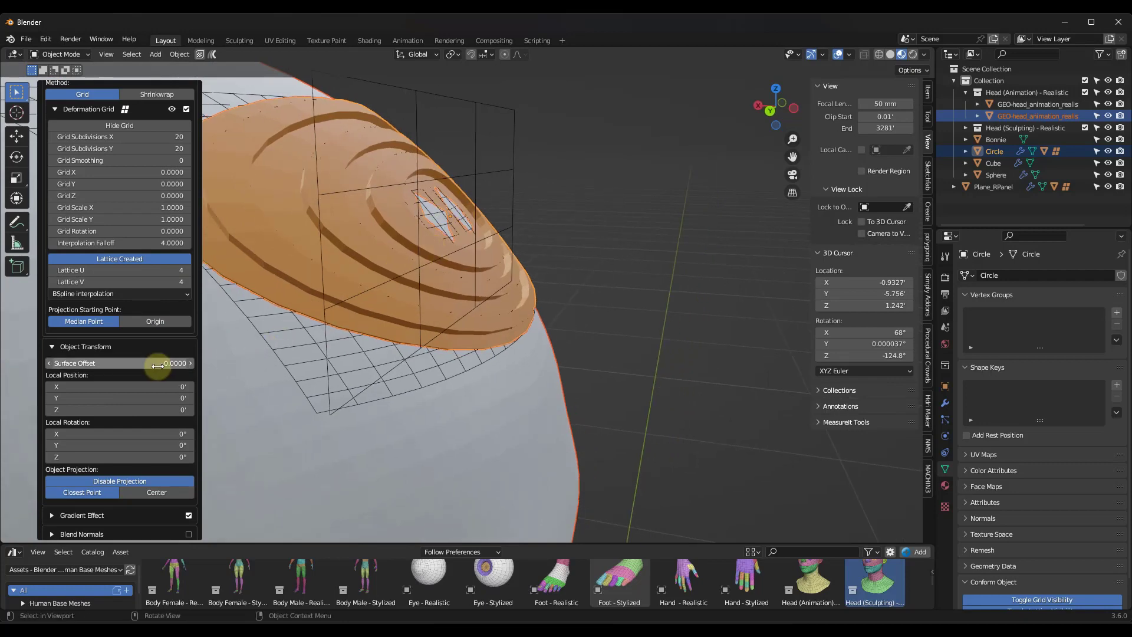
{"action": "left_click", "coordinate": [175, 361]}
{"action": "type", "text": ".001"}
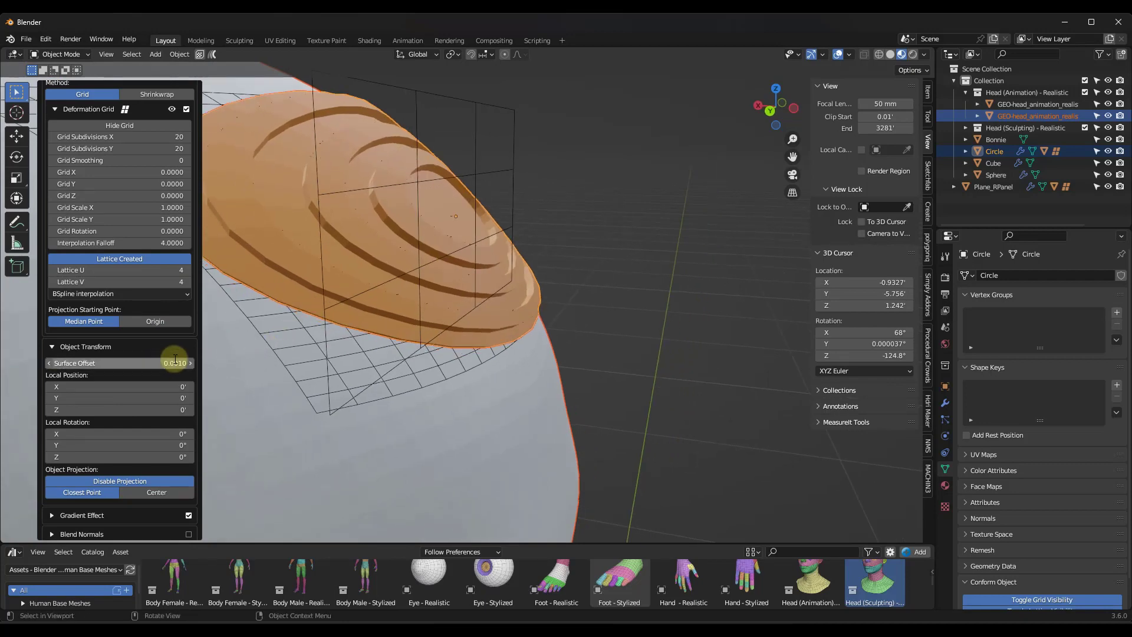
{"action": "key", "text": "Return"}
{"action": "middle_click_drag", "start_coordinate": [412, 336], "coordinate": [366, 210]}
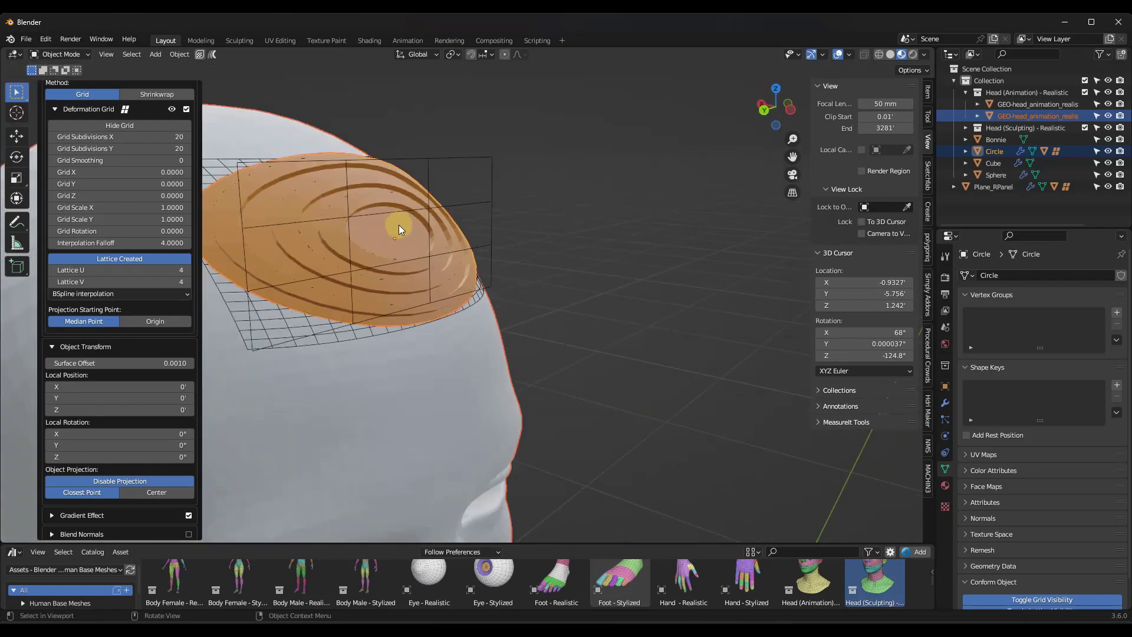
{"action": "middle_click_drag", "start_coordinate": [409, 257], "coordinate": [338, 181]}
- In lattice Edit Mode, move one control point along the Y axis
{"action": "key", "text": "Tab"}
{"action": "middle_click_drag", "start_coordinate": [299, 214], "coordinate": [283, 197]}
{"action": "left_click_drag", "start_coordinate": [278, 176], "coordinate": [301, 191]}
{"action": "key", "text": "g"}
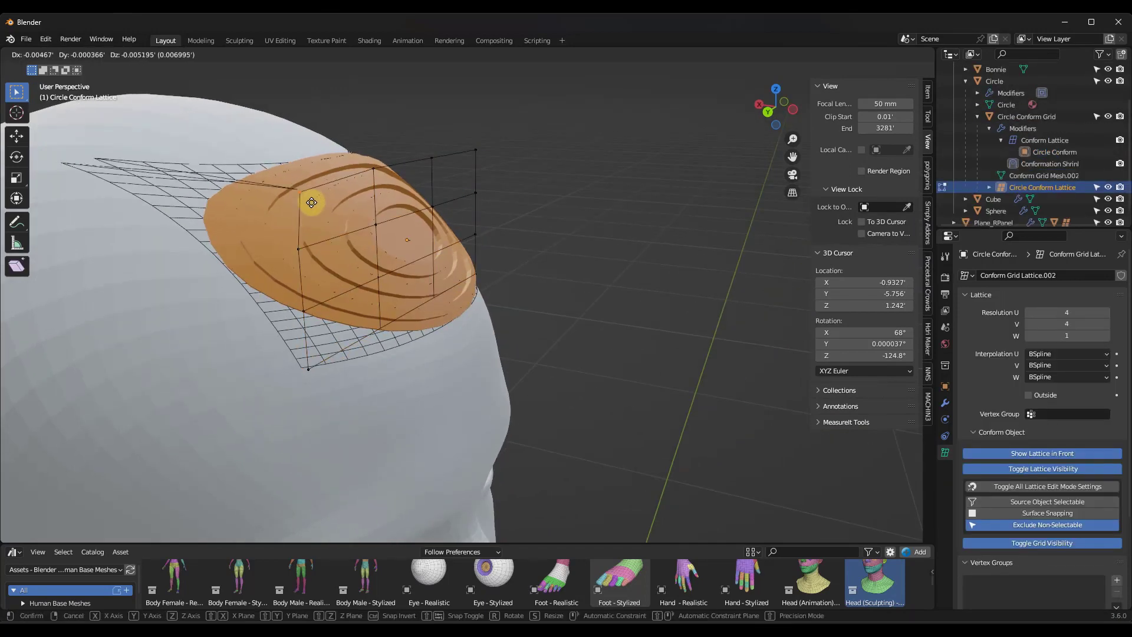
{"action": "key", "text": "shift+z"}
{"action": "key", "text": "y"}
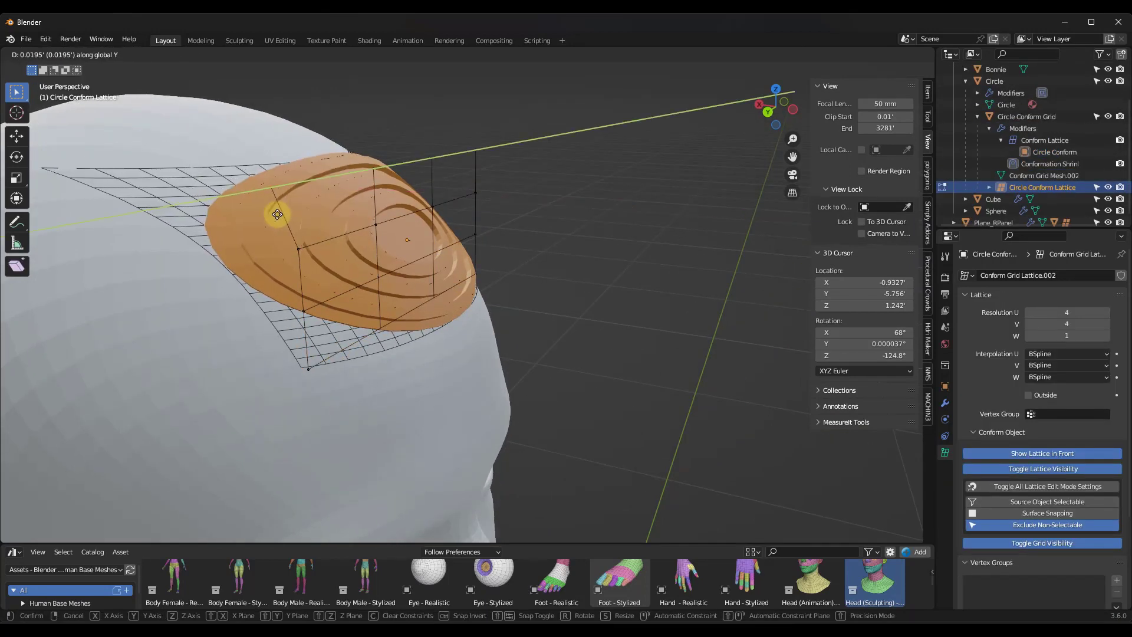
{"action": "left_click", "coordinate": [317, 215]}
- Scale all lattice points to 0.458, reposition them, and return to Object Mode
{"action": "key", "text": "a"}
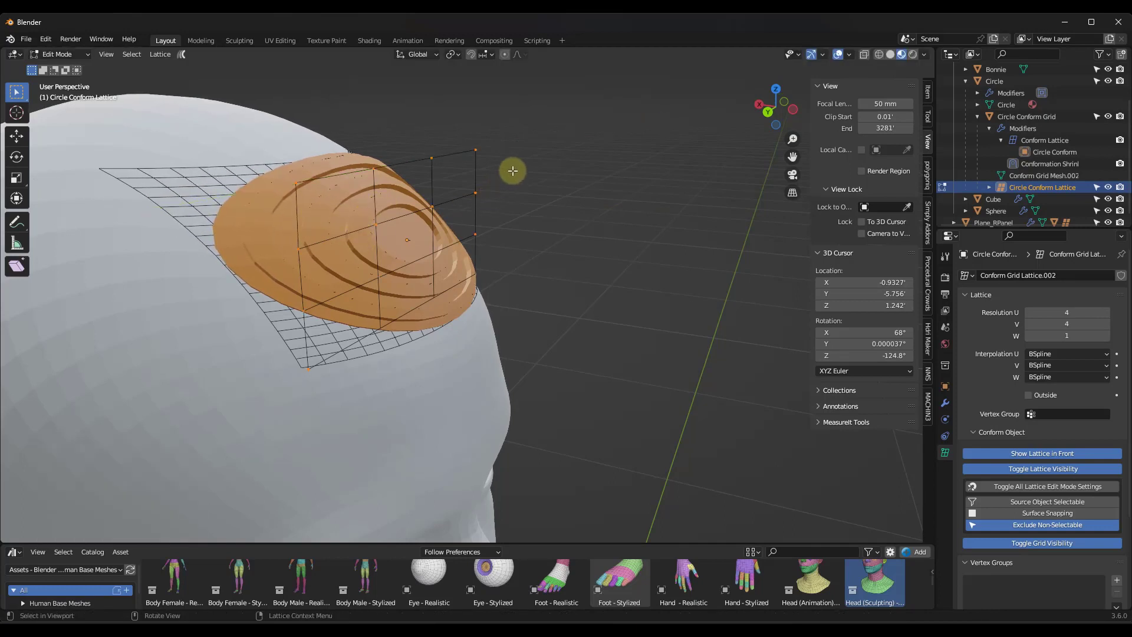
{"action": "key", "text": "s"}
{"action": "left_click", "coordinate": [454, 200]}
{"action": "key", "text": "g"}
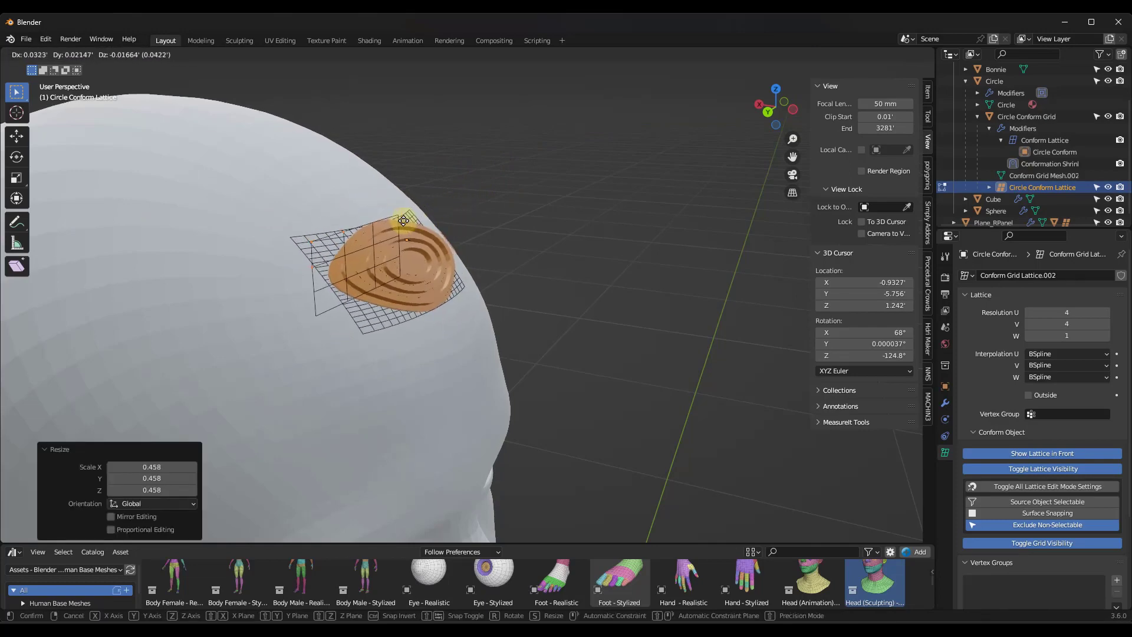
{"action": "left_click", "coordinate": [439, 207]}
{"action": "scroll", "coordinate": [440, 207], "scroll_direction": "up", "scroll_amount": 3}
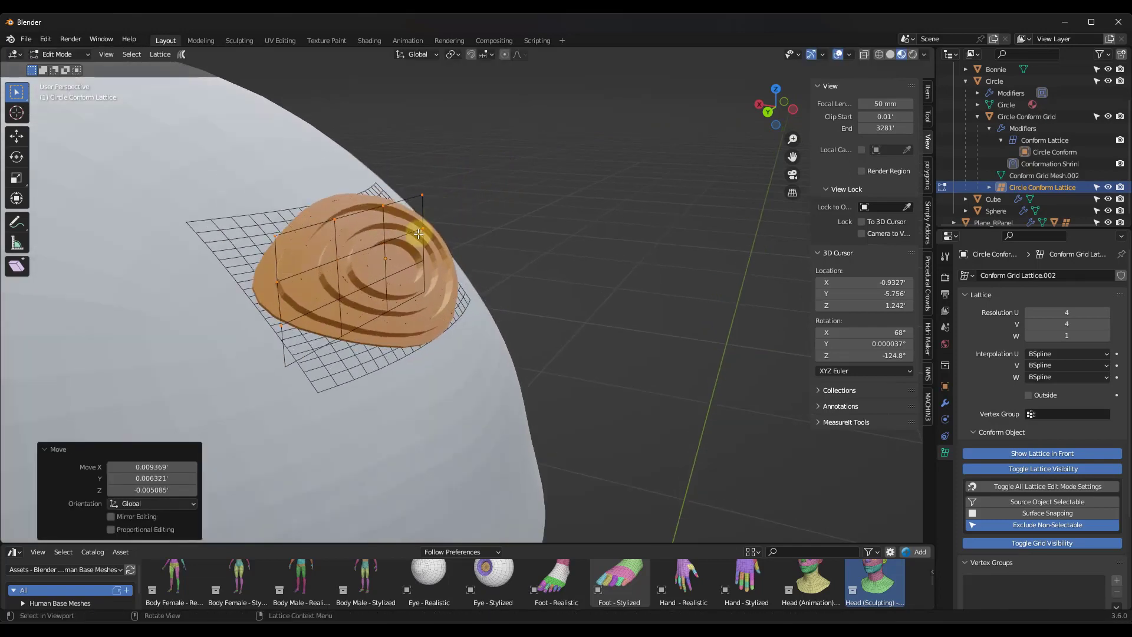
{"action": "middle_click_drag", "start_coordinate": [440, 207], "coordinate": [357, 239]}
{"action": "key", "text": "Tab"}
- Bring the sphere into view and select the cube grid resting on it
{"action": "scroll", "coordinate": [279, 309], "scroll_direction": "down", "scroll_amount": 6}
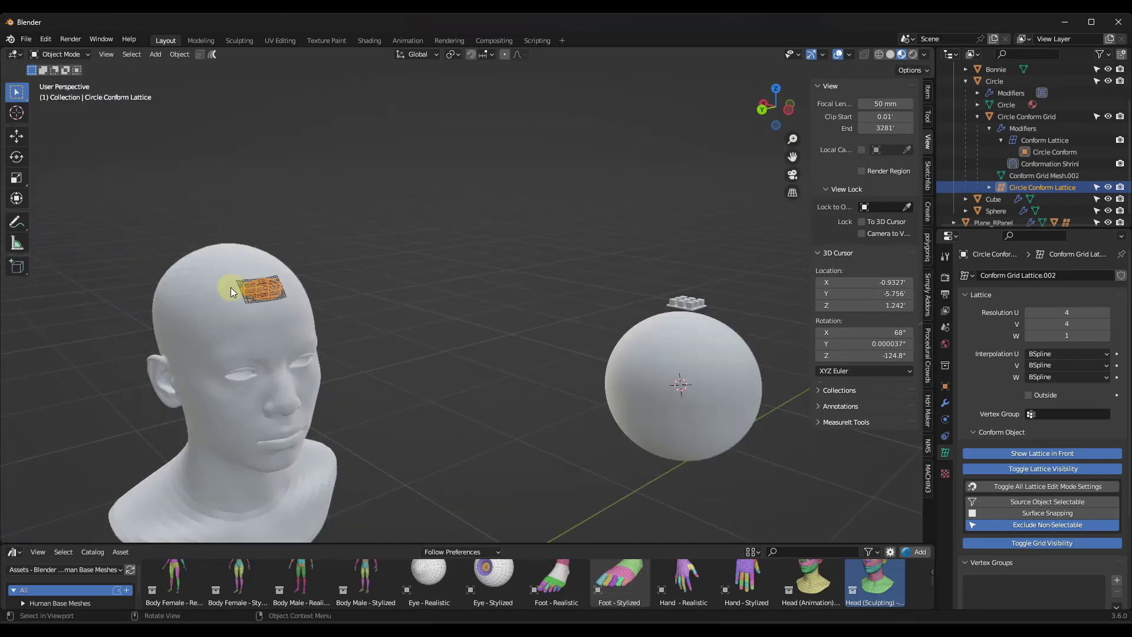
{"action": "middle_click_drag", "start_coordinate": [231, 288], "coordinate": [711, 295]}
{"action": "scroll", "coordinate": [687, 335], "scroll_direction": "up", "scroll_amount": 4}
{"action": "scroll", "coordinate": [688, 335], "scroll_direction": "up", "scroll_amount": 4}
{"action": "left_click", "coordinate": [496, 279]}
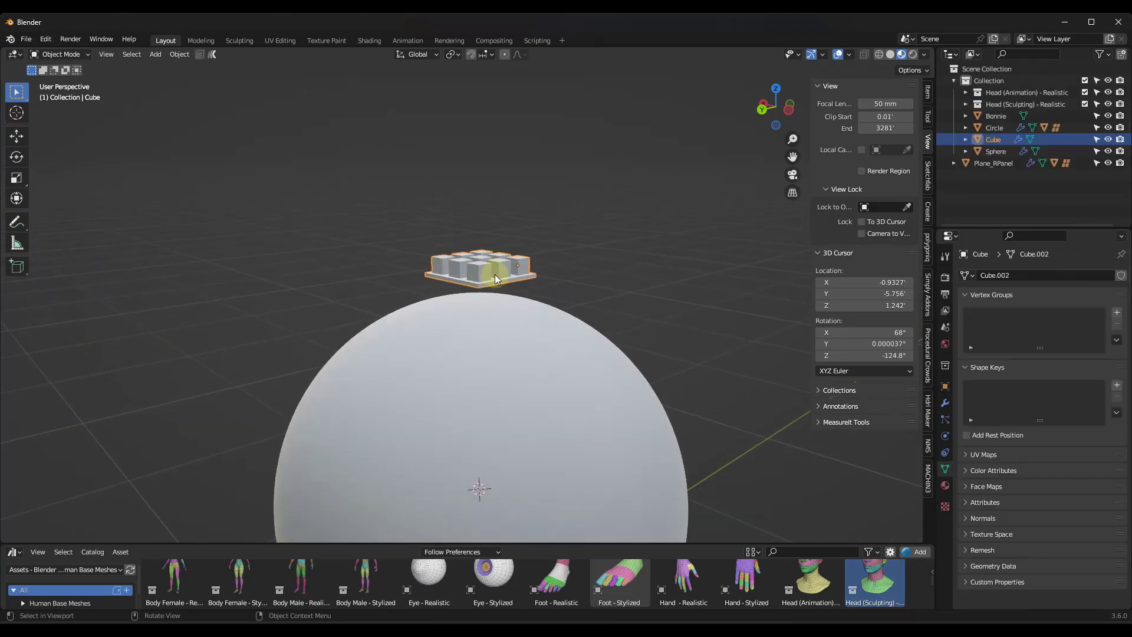
{"action": "scroll", "coordinate": [493, 281], "scroll_direction": "up", "scroll_amount": 5}
{"action": "middle_click_drag", "start_coordinate": [475, 235], "coordinate": [492, 266]}
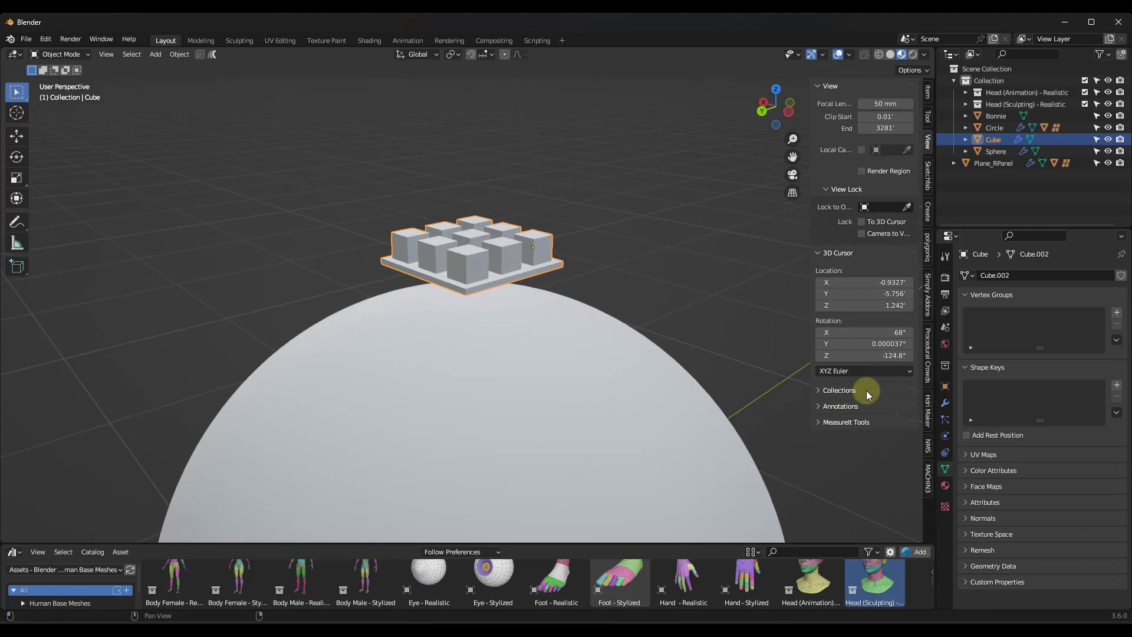
- Show the Cube's modifier stack with Array and Array.001 collapsed, exposing Subdivision
{"action": "left_click", "coordinate": [945, 403]}
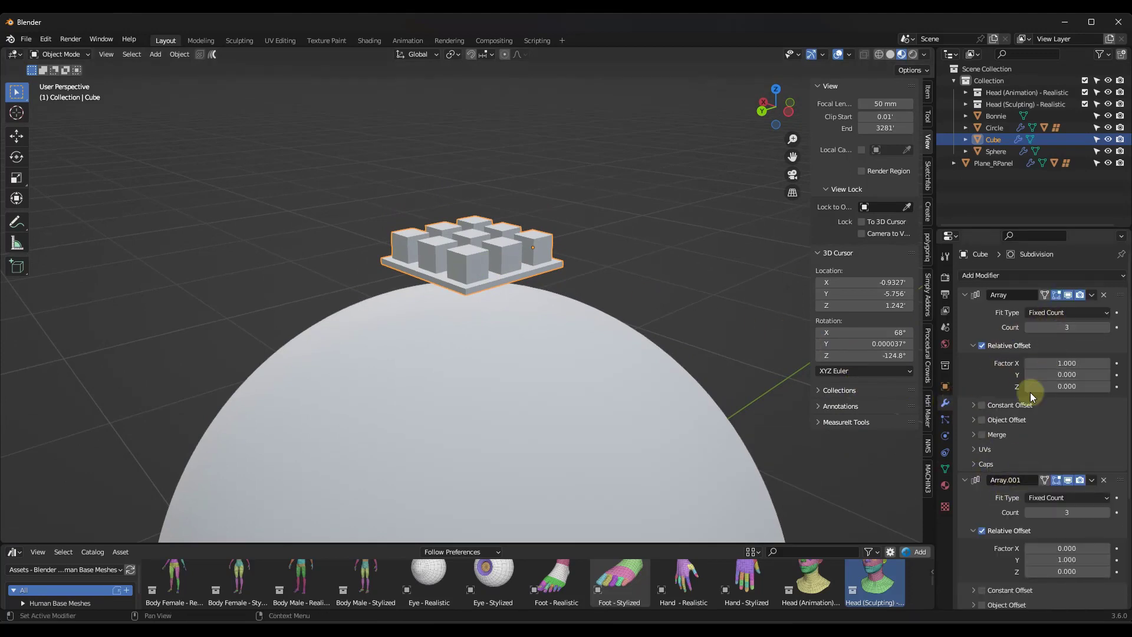
{"action": "left_click", "coordinate": [964, 296]}
{"action": "left_click", "coordinate": [964, 310]}
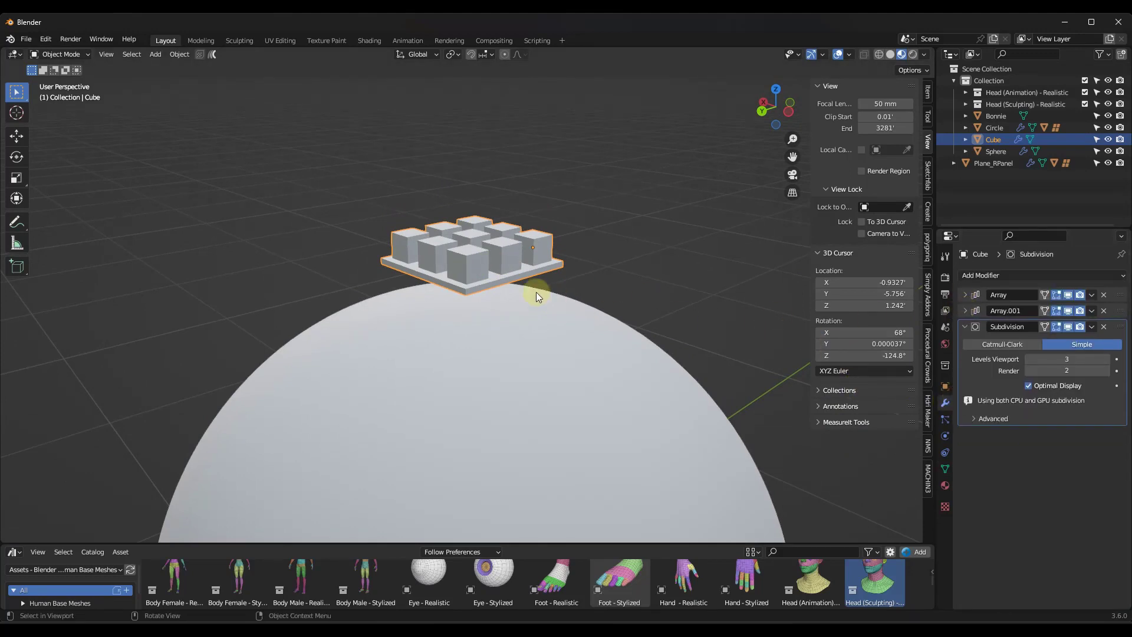
{"action": "middle_click_drag", "start_coordinate": [537, 292], "coordinate": [524, 236]}
{"action": "scroll", "coordinate": [529, 250], "scroll_direction": "up", "scroll_amount": 3}
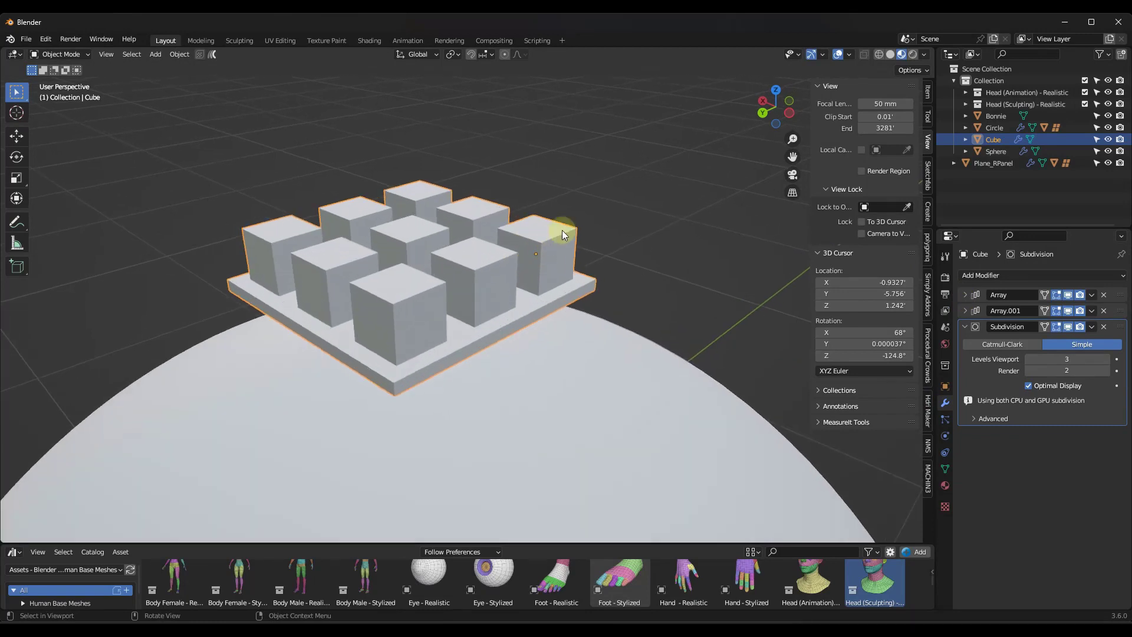
{"action": "scroll", "coordinate": [567, 224], "scroll_direction": "down", "scroll_amount": 3}
{"action": "scroll", "coordinate": [530, 224], "scroll_direction": "up", "scroll_amount": 2}
{"action": "scroll", "coordinate": [508, 188], "scroll_direction": "down", "scroll_amount": 2}
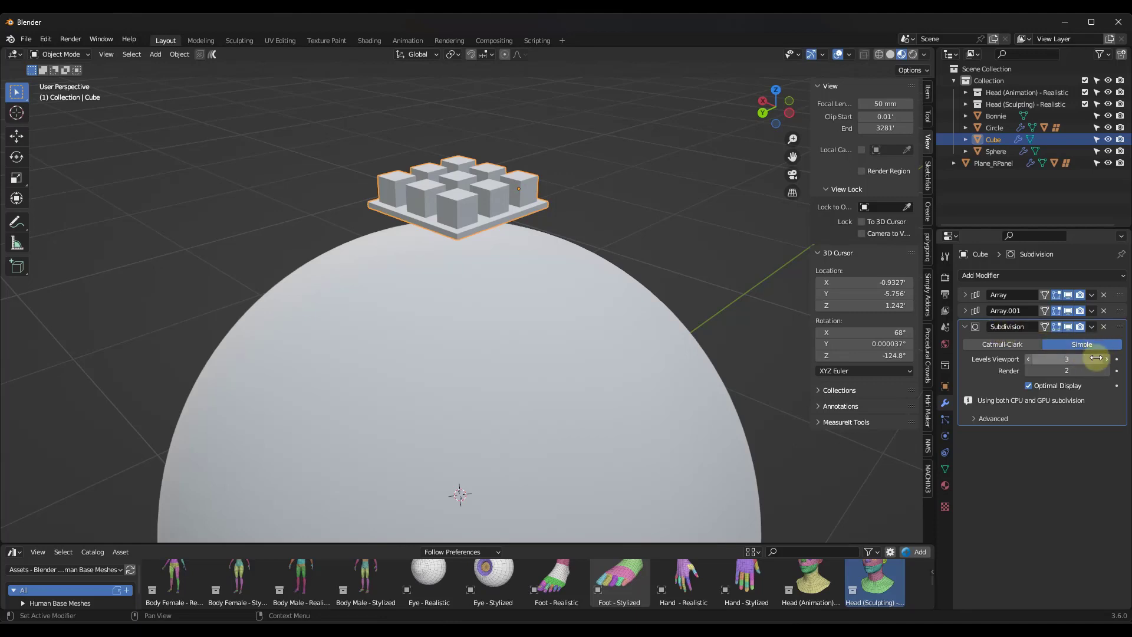
{"action": "scroll", "coordinate": [453, 196], "scroll_direction": "up", "scroll_amount": 4}
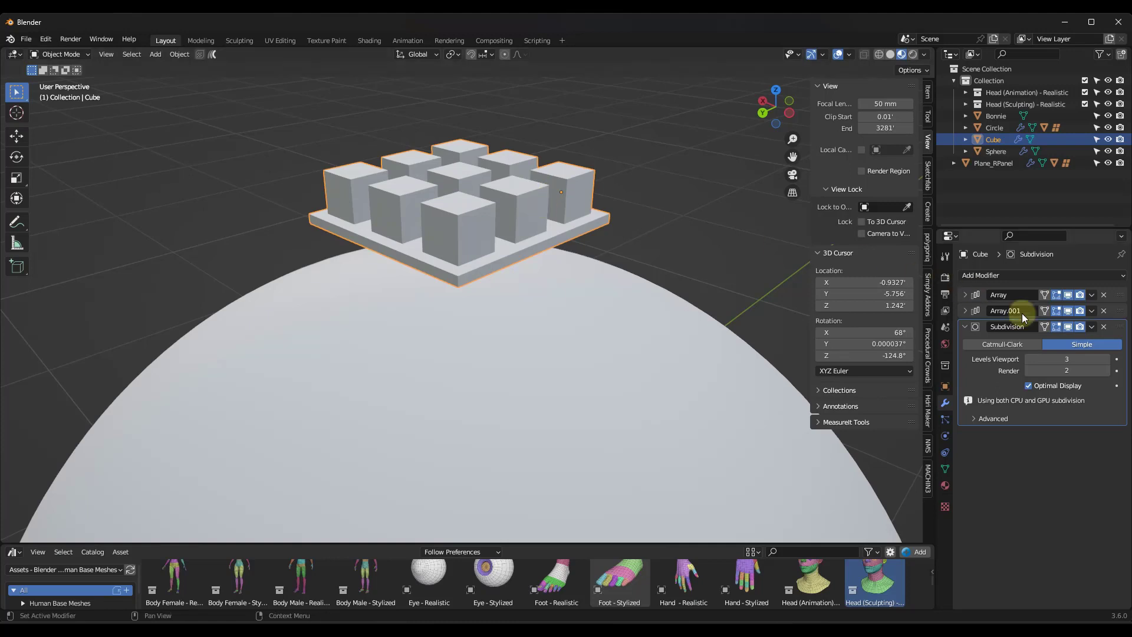
{"action": "scroll", "coordinate": [519, 189], "scroll_direction": "down", "scroll_amount": 2}
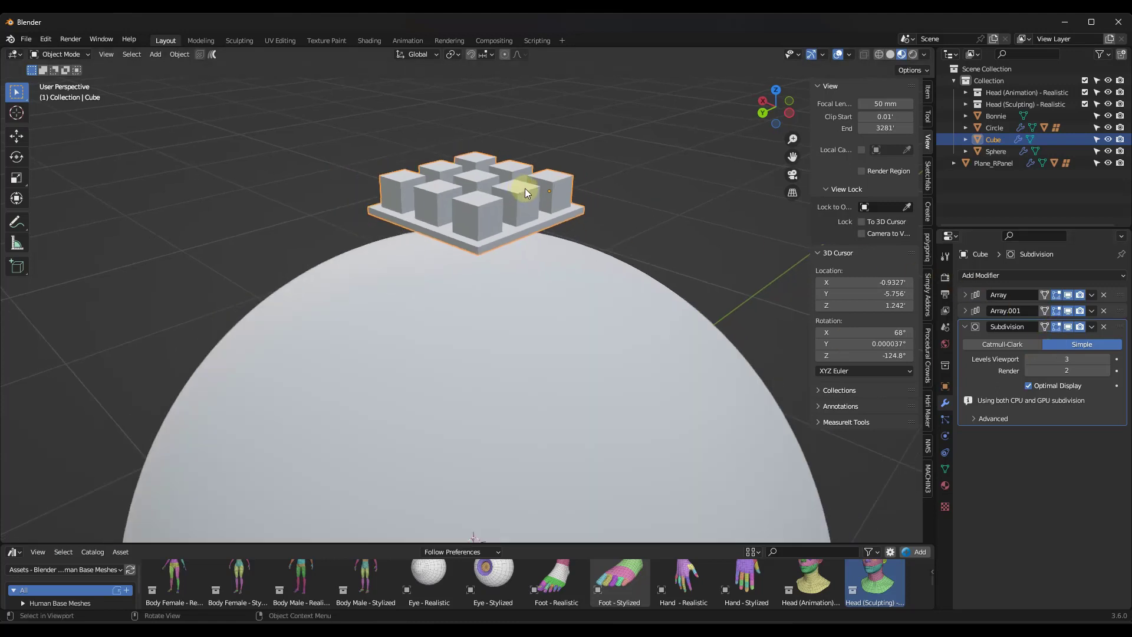
- Add the sphere to the selection and conform the cube grid onto it
{"action": "left_click", "coordinate": [518, 295], "text": "shift"}
{"action": "right_click", "coordinate": [486, 236]}
{"action": "mouse_move", "coordinate": [463, 310]}
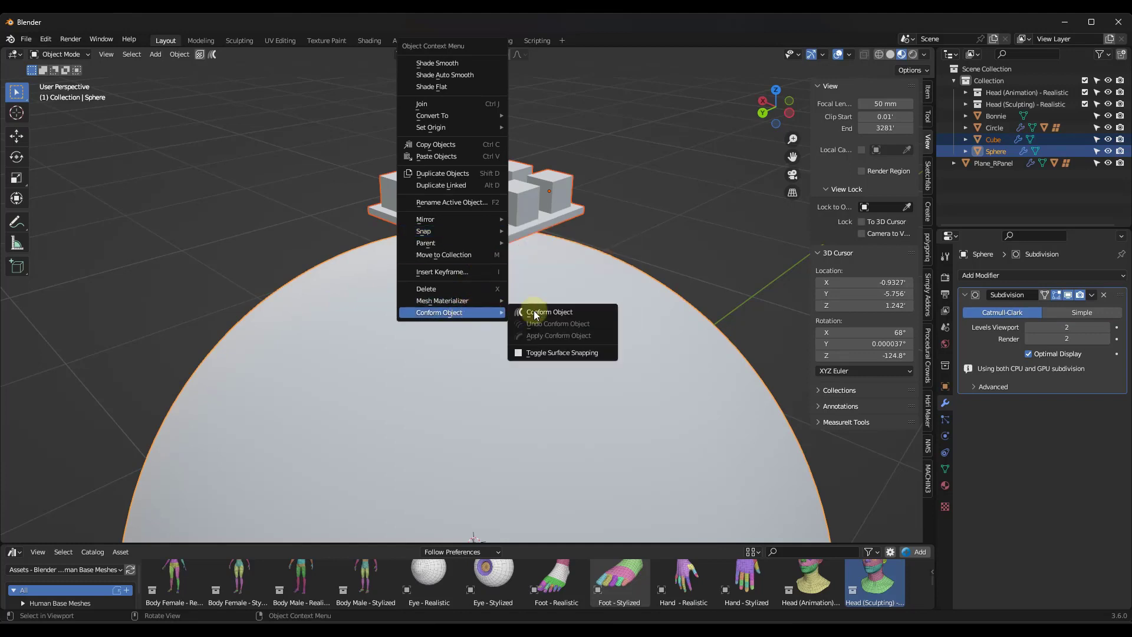
{"action": "left_click", "coordinate": [554, 311]}
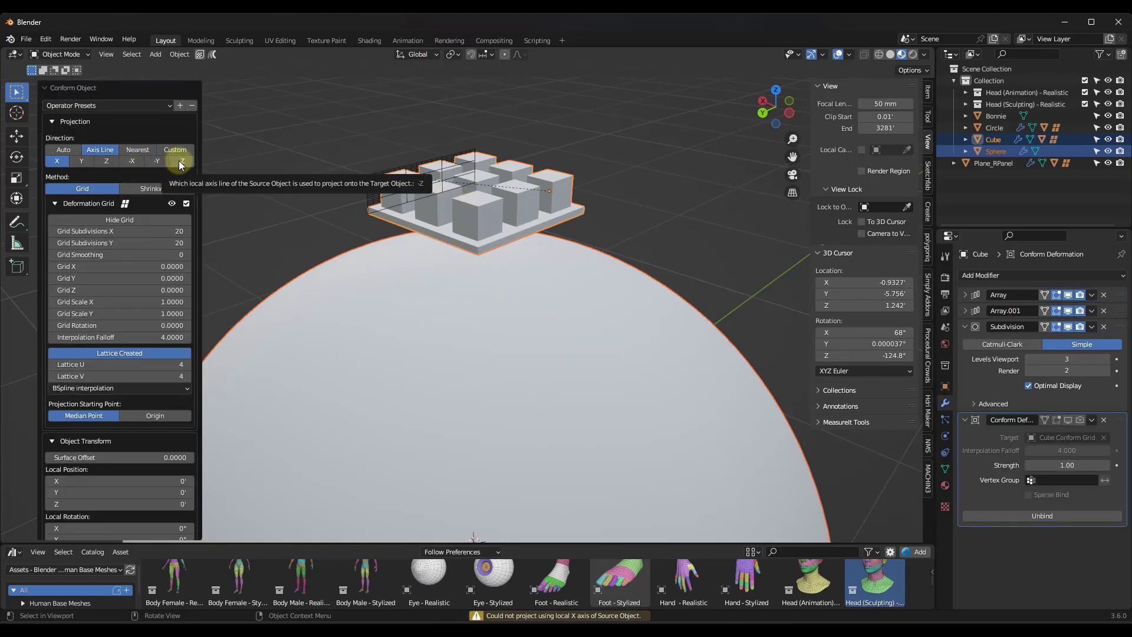
- Set the projection Direction to Automatic and deselect everything
{"action": "left_click", "coordinate": [64, 150]}
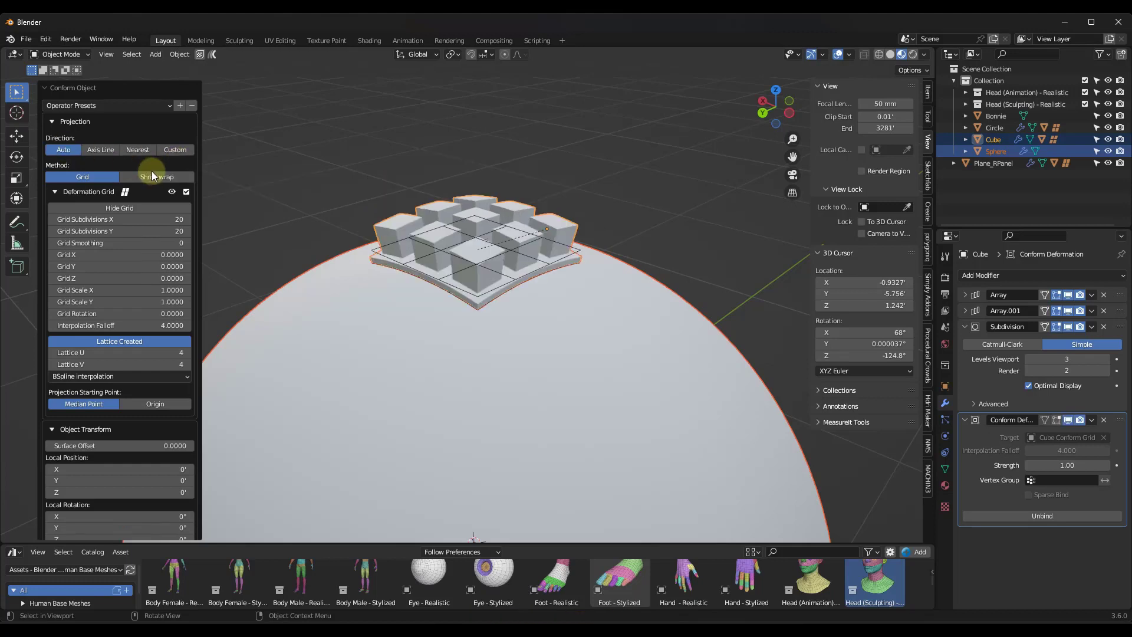
{"action": "left_click", "coordinate": [91, 150]}
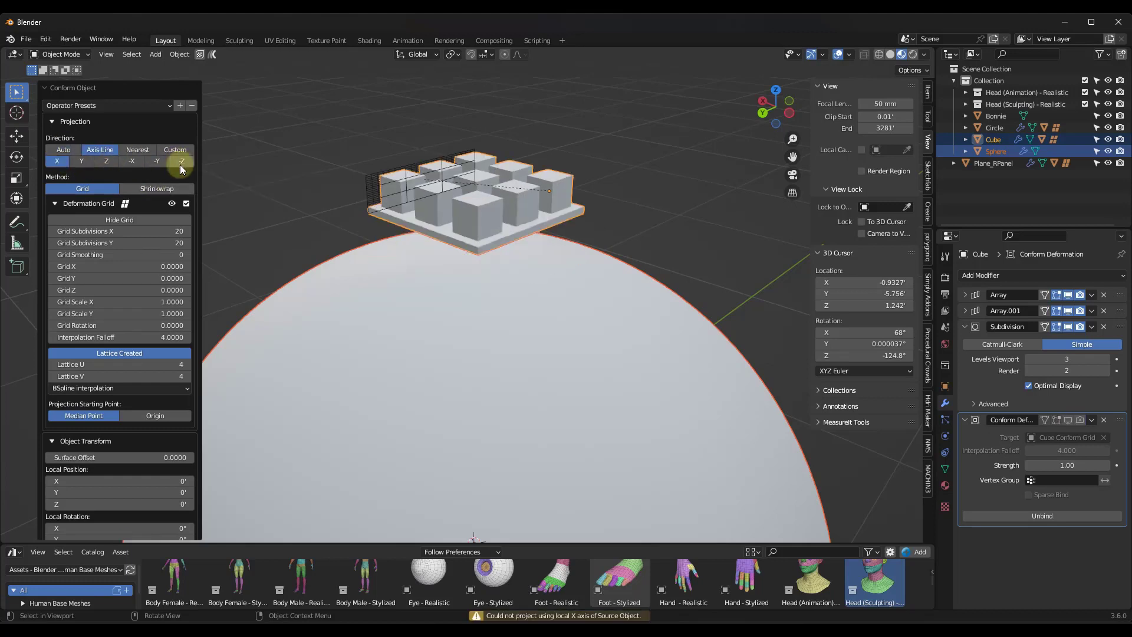
{"action": "left_click", "coordinate": [62, 149]}
{"action": "scroll", "coordinate": [558, 235], "scroll_direction": "up", "scroll_amount": 3}
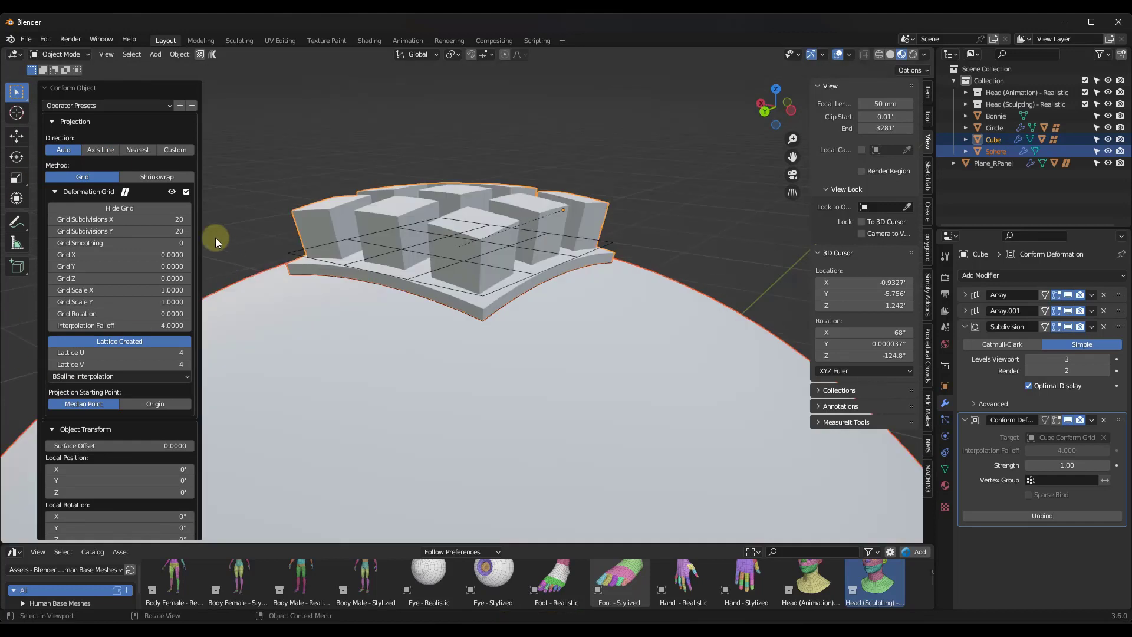
{"action": "left_click", "coordinate": [265, 187]}
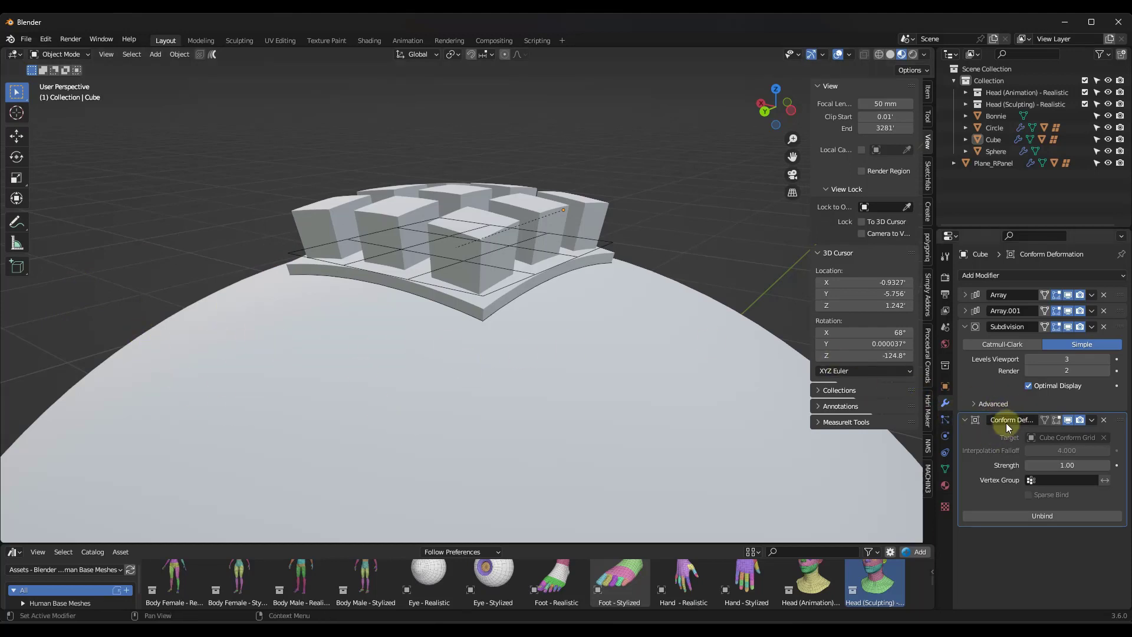
- Undo the Conform Object on the cube array so it lies flat again
{"action": "left_click", "coordinate": [472, 253]}
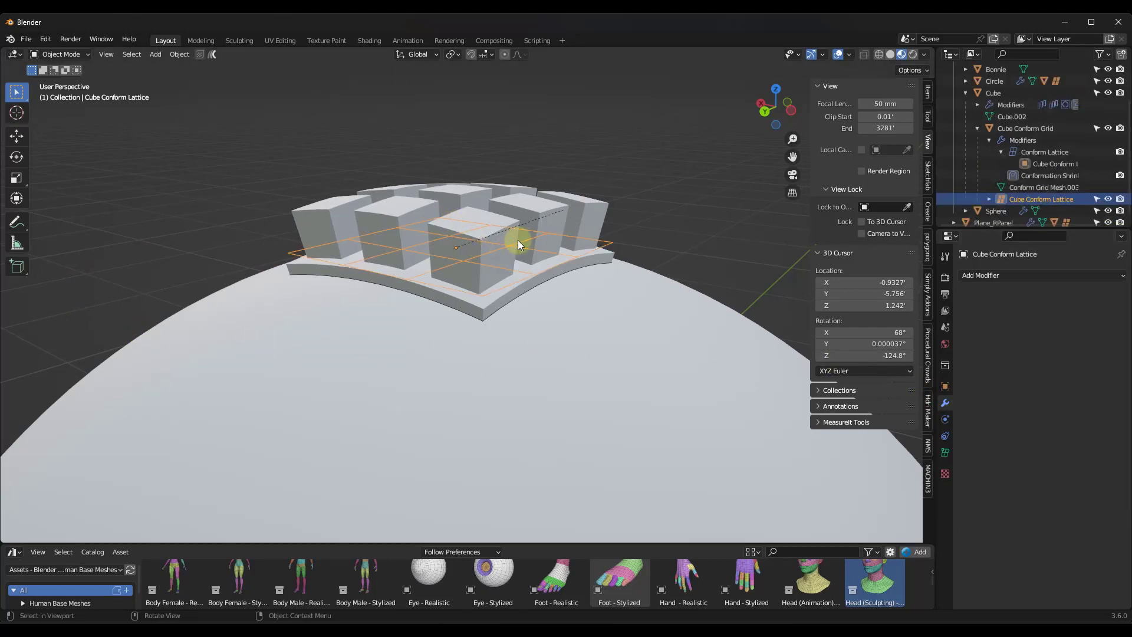
{"action": "left_click", "coordinate": [567, 211]}
{"action": "right_click", "coordinate": [584, 221]}
{"action": "mouse_move", "coordinate": [557, 301]}
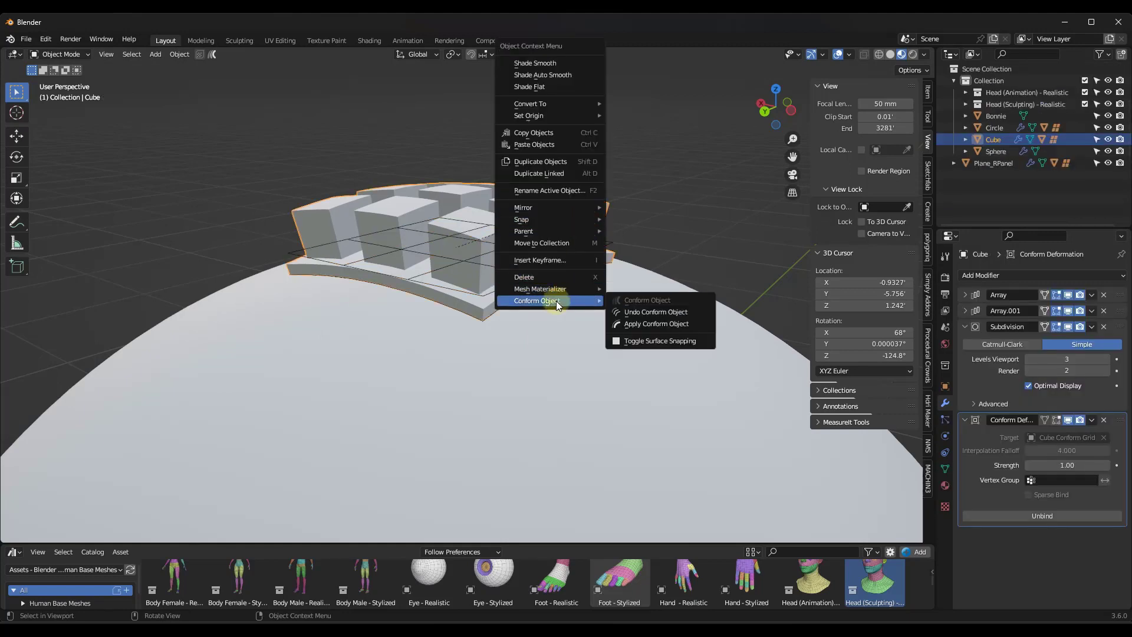
{"action": "left_click", "coordinate": [644, 313]}
- Reconform the cube array onto the sphere with Auto direction, Grid method and a 20×20 grid
{"action": "right_click", "coordinate": [508, 298]}
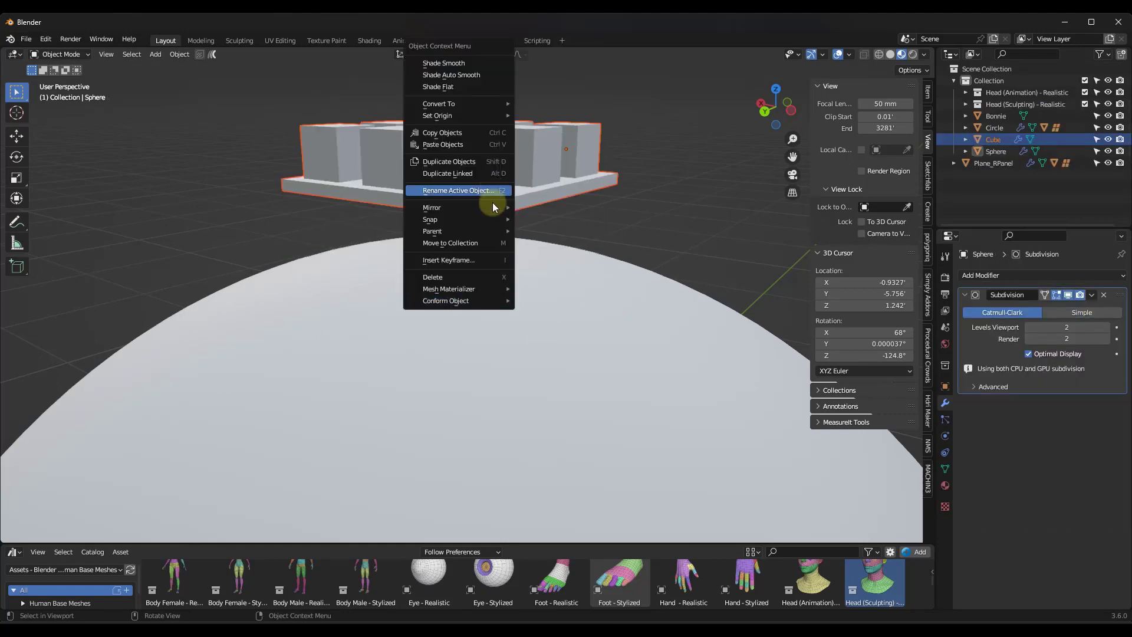
{"action": "left_click", "coordinate": [541, 270], "text": "shift"}
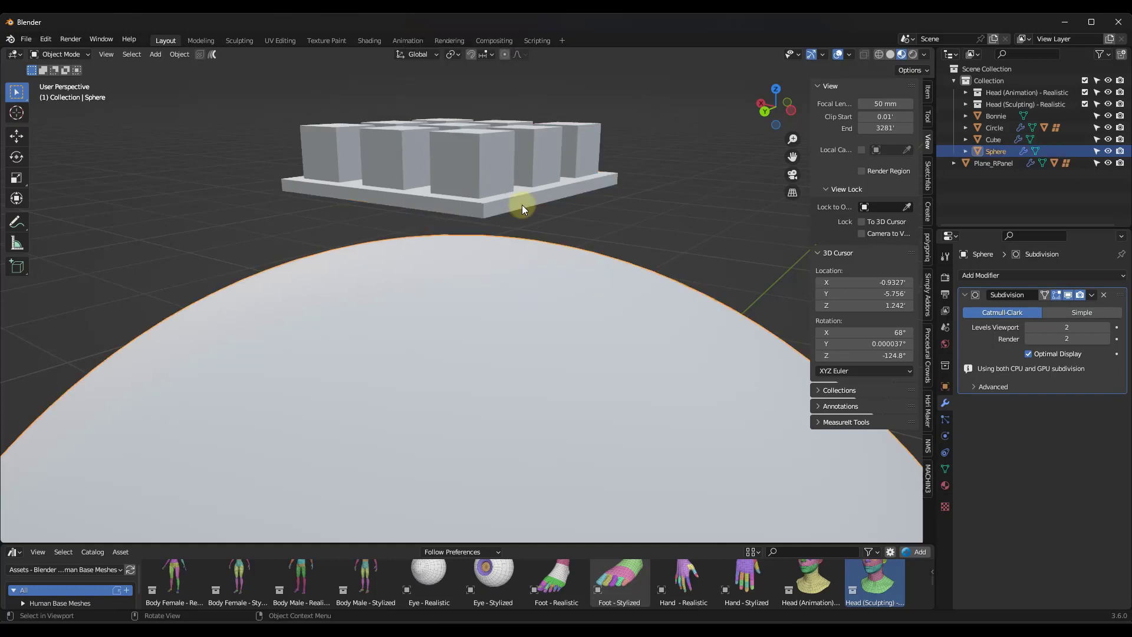
{"action": "left_click", "coordinate": [515, 196], "text": "shift"}
{"action": "left_click", "coordinate": [502, 307], "text": "shift"}
{"action": "right_click", "coordinate": [451, 312]}
{"action": "mouse_move", "coordinate": [451, 312]}
{"action": "left_click", "coordinate": [529, 310]}
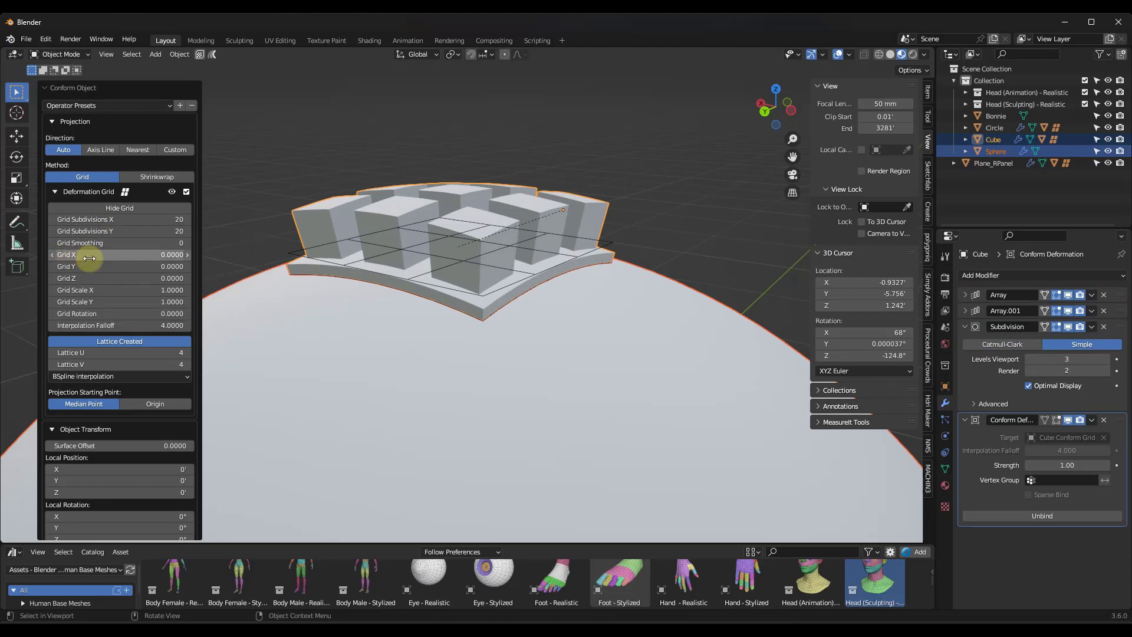
{"action": "middle_click_drag", "start_coordinate": [525, 232], "coordinate": [479, 264]}
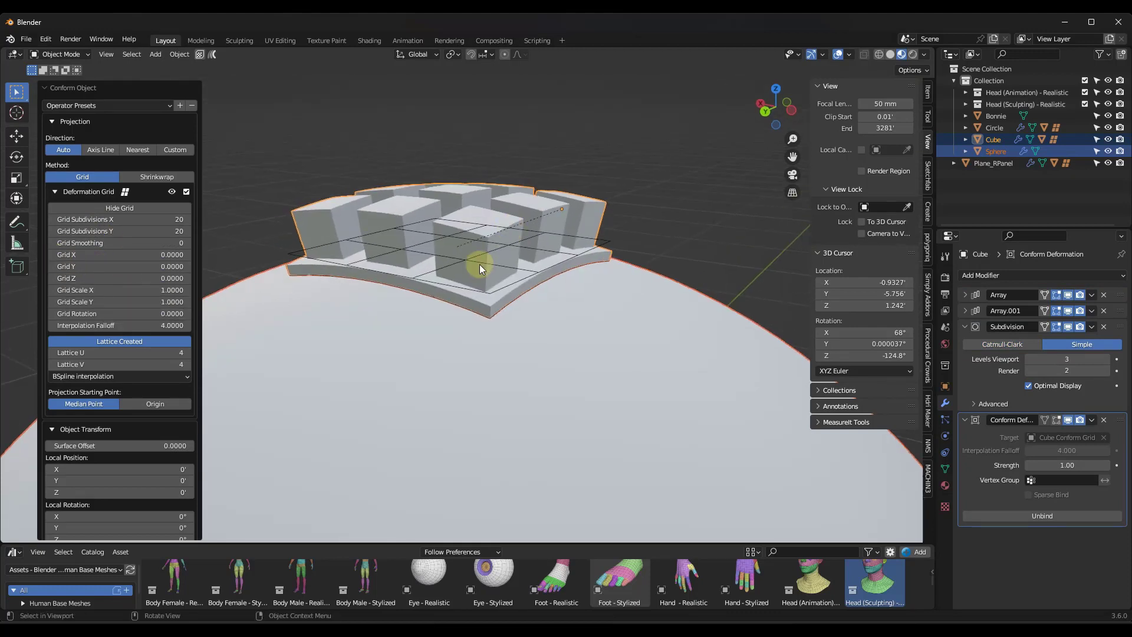
- Set the conform lattice's Resolution U and V to 5
{"action": "left_click", "coordinate": [567, 257]}
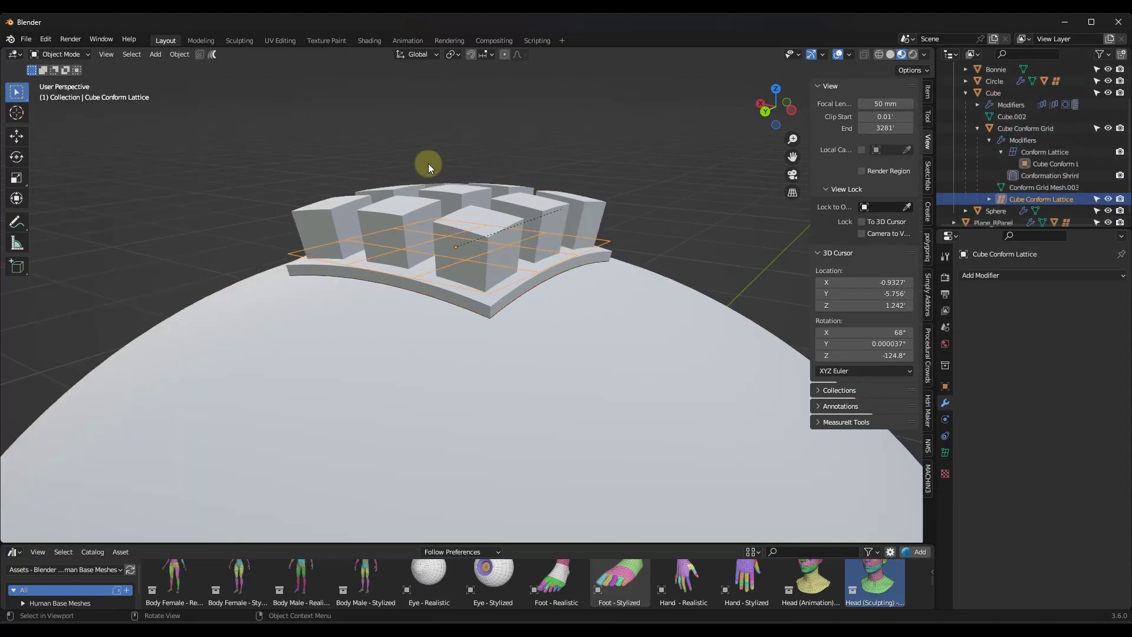
{"action": "middle_click_drag", "start_coordinate": [454, 277], "coordinate": [456, 284]}
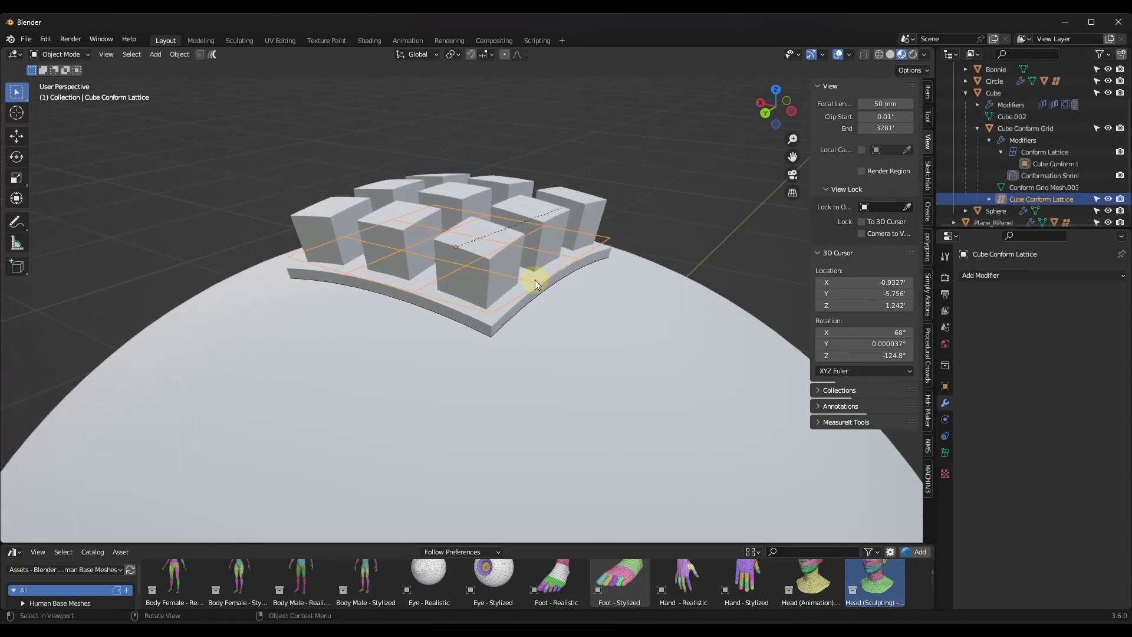
{"action": "left_click", "coordinate": [944, 453]}
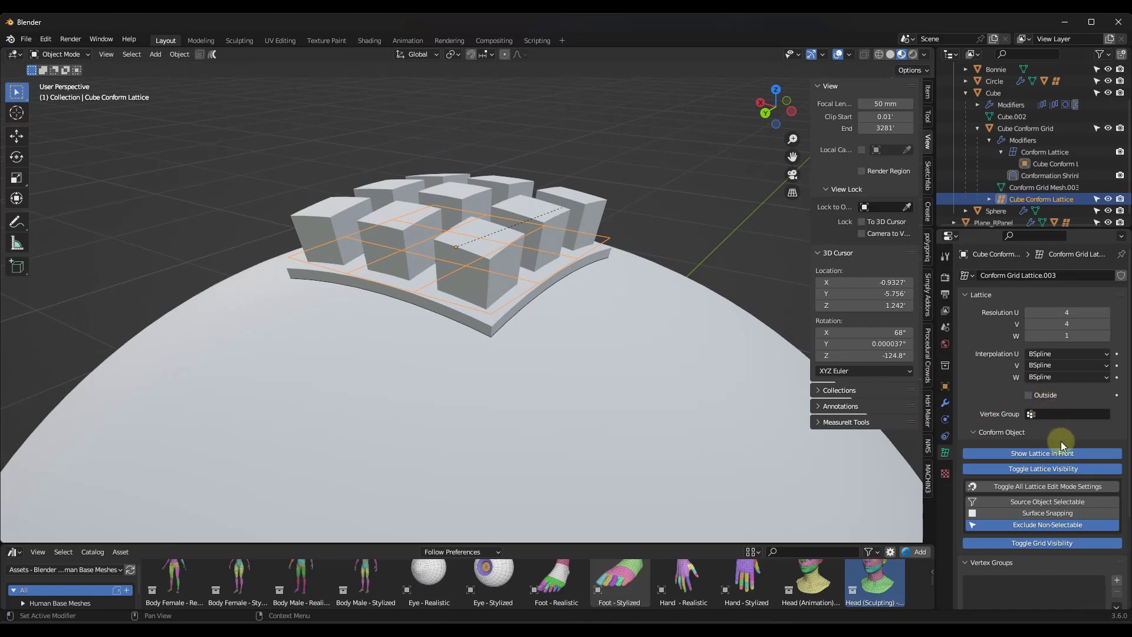
{"action": "scroll", "coordinate": [1056, 435], "scroll_direction": "down", "scroll_amount": 2}
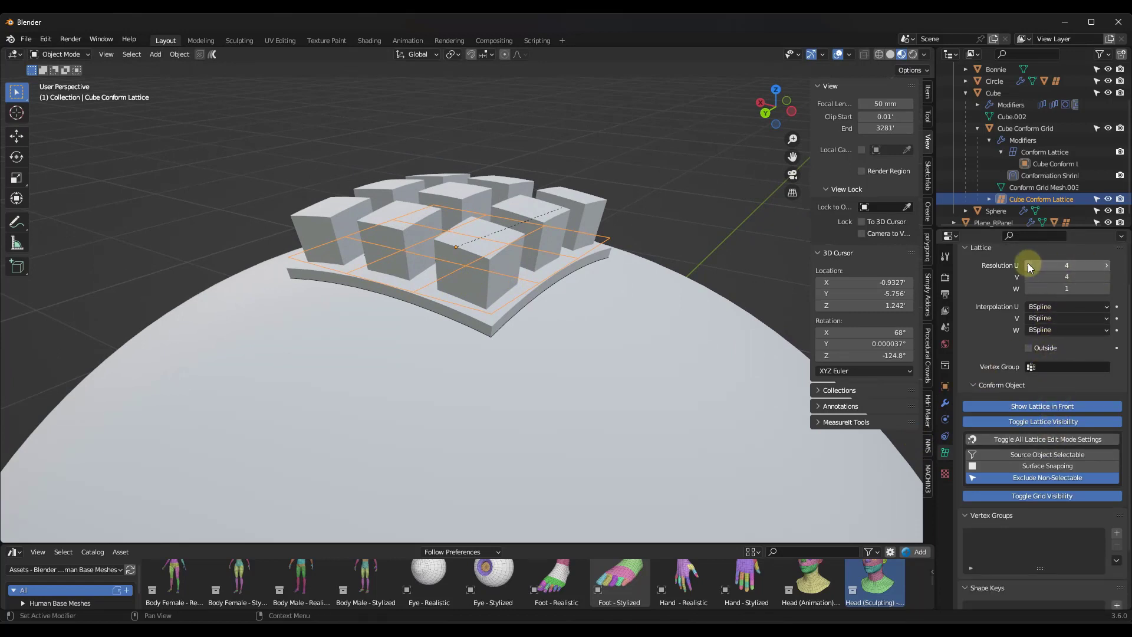
{"action": "left_click", "coordinate": [1028, 264]}
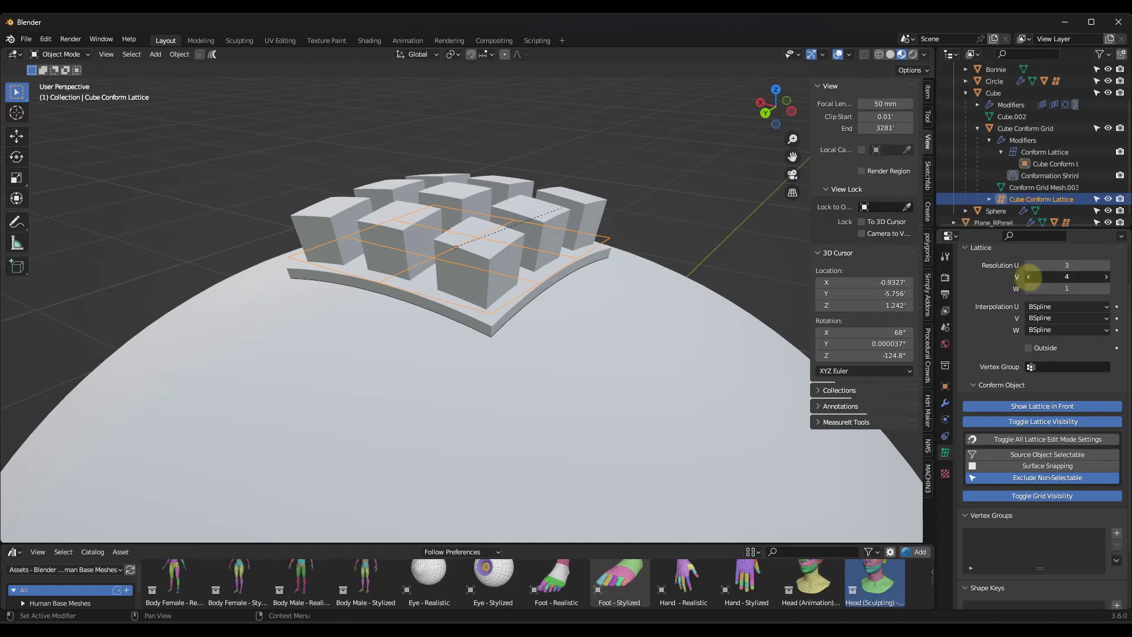
{"action": "left_click", "coordinate": [1107, 265]}
{"action": "left_click", "coordinate": [1107, 265]}
{"action": "left_click", "coordinate": [1106, 277]}
- Keep the lattice drawn in front and make the cube array non-selectable
{"action": "scroll", "coordinate": [1024, 409], "scroll_direction": "down", "scroll_amount": 1}
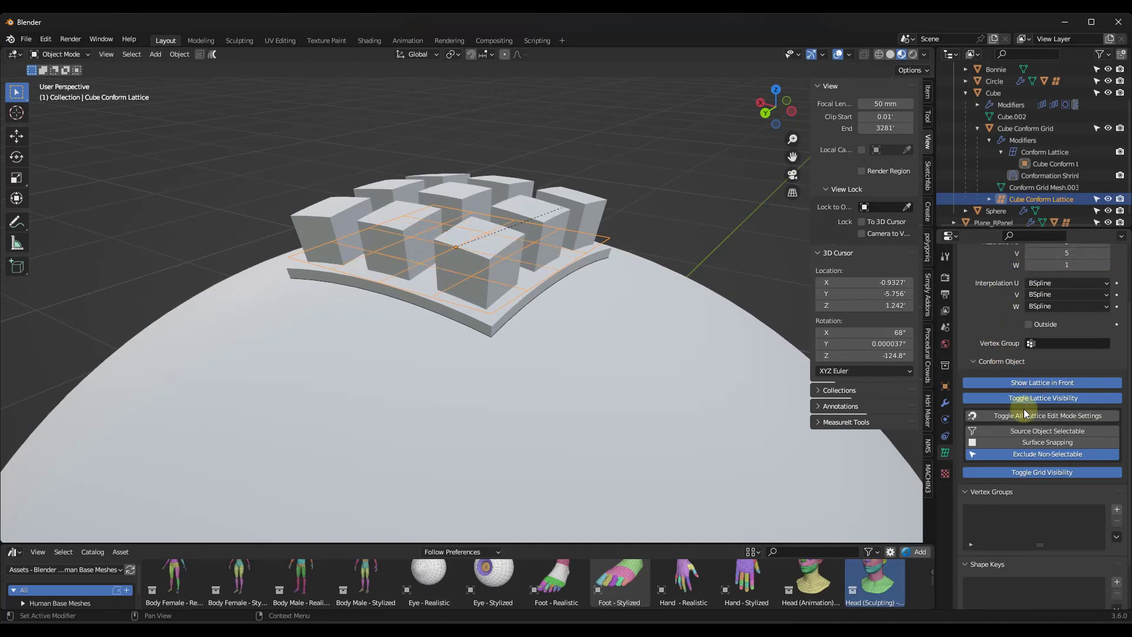
{"action": "left_click", "coordinate": [1032, 383]}
{"action": "left_click", "coordinate": [1047, 383]}
{"action": "scroll", "coordinate": [559, 264], "scroll_direction": "down", "scroll_amount": 3}
{"action": "scroll", "coordinate": [699, 306], "scroll_direction": "up", "scroll_amount": 5}
{"action": "left_click", "coordinate": [1047, 431]}
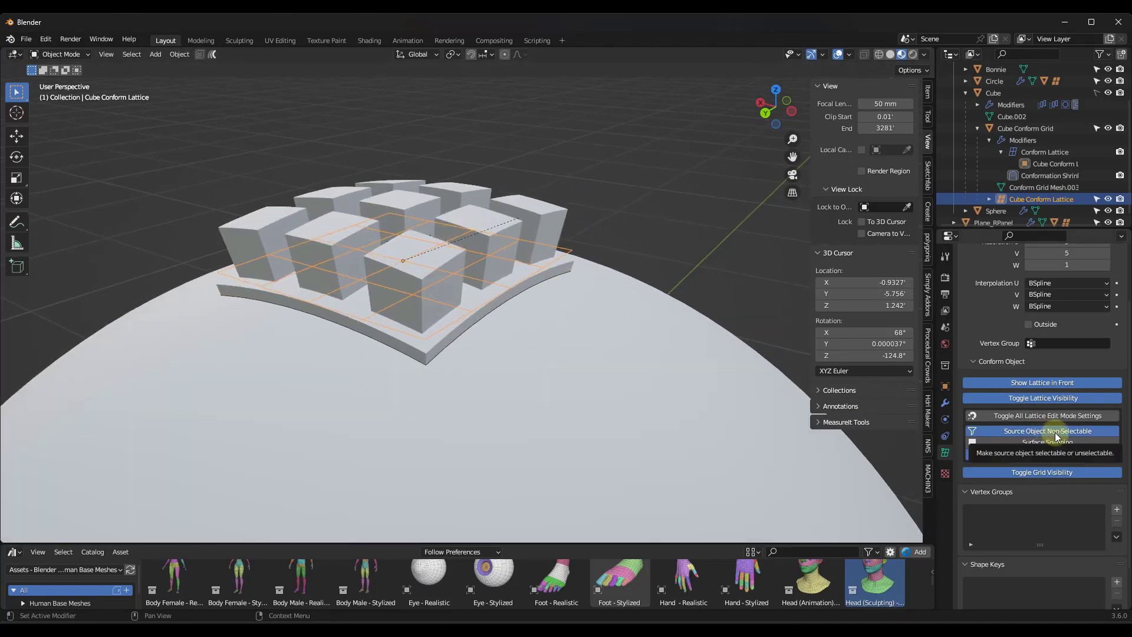
{"action": "scroll", "coordinate": [542, 291], "scroll_direction": "down", "scroll_amount": 2}
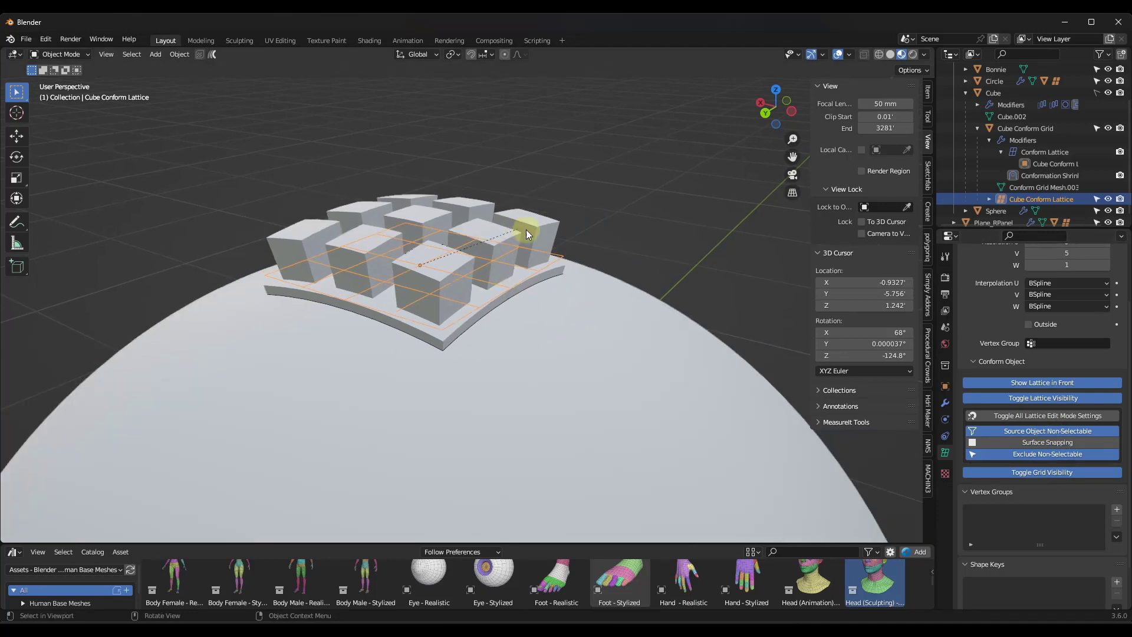
{"action": "left_click", "coordinate": [543, 225]}
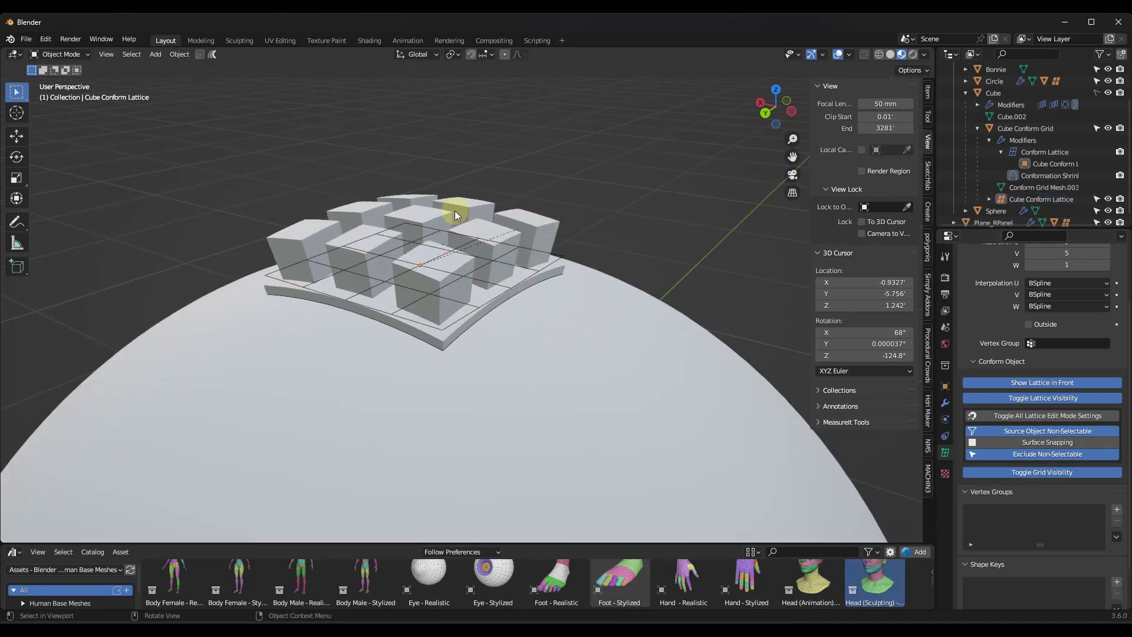
- In lattice Edit Mode, move a lattice point and then a corner point to warp the array's base
{"action": "left_click", "coordinate": [440, 327]}
{"action": "key", "text": "Tab"}
{"action": "key", "text": "g"}
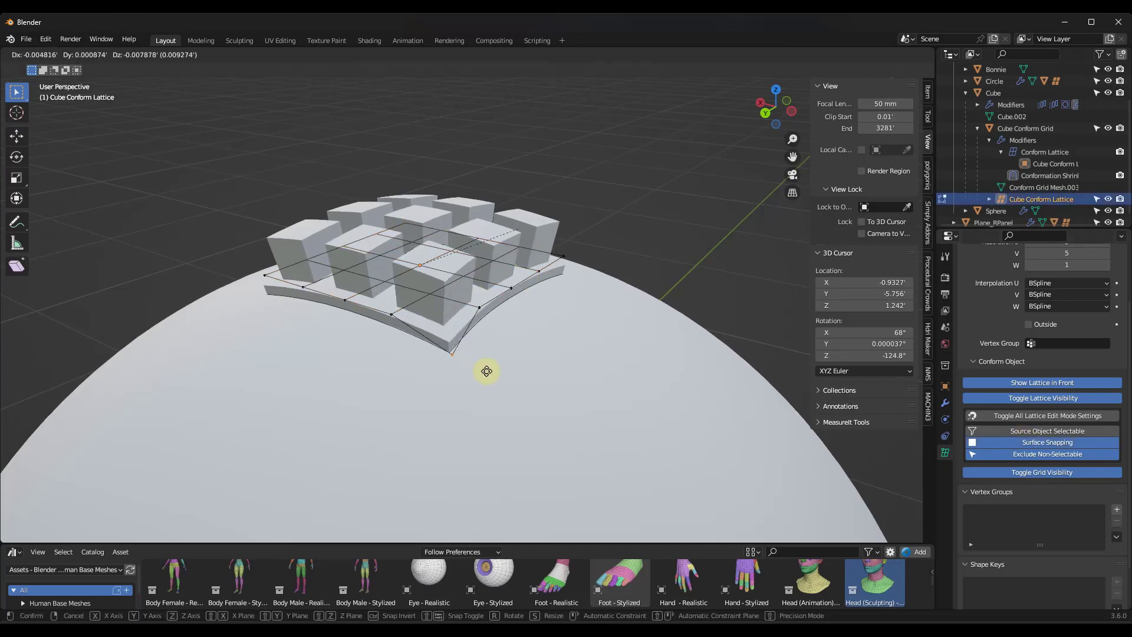
{"action": "left_click", "coordinate": [458, 346]}
{"action": "left_click", "coordinate": [516, 327]}
{"action": "key", "text": "g"}
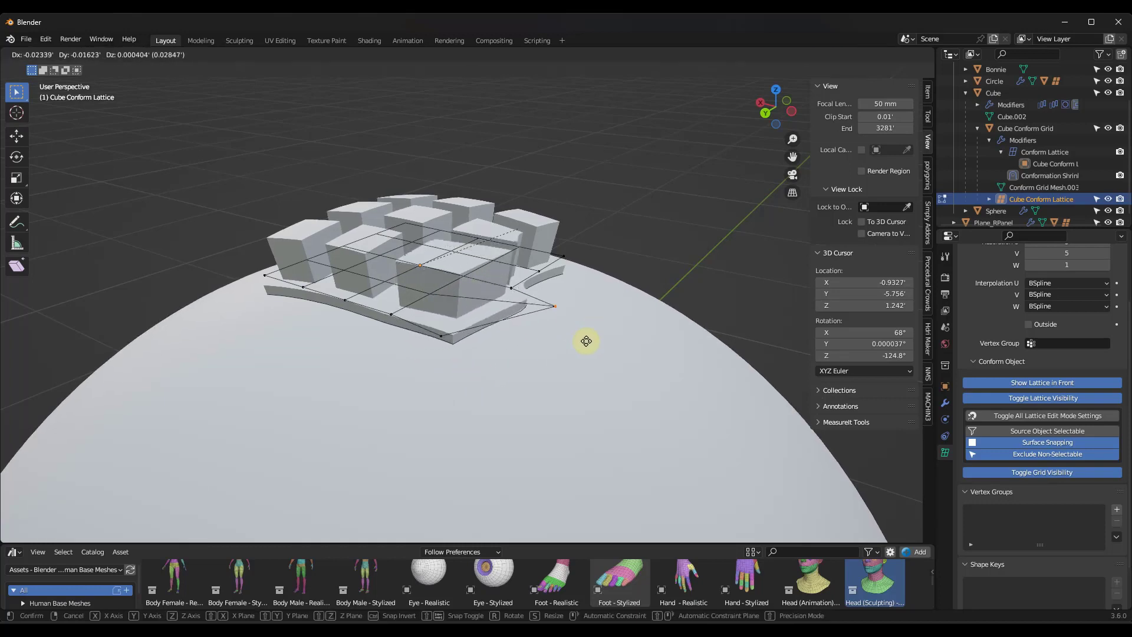
{"action": "left_click", "coordinate": [556, 340]}
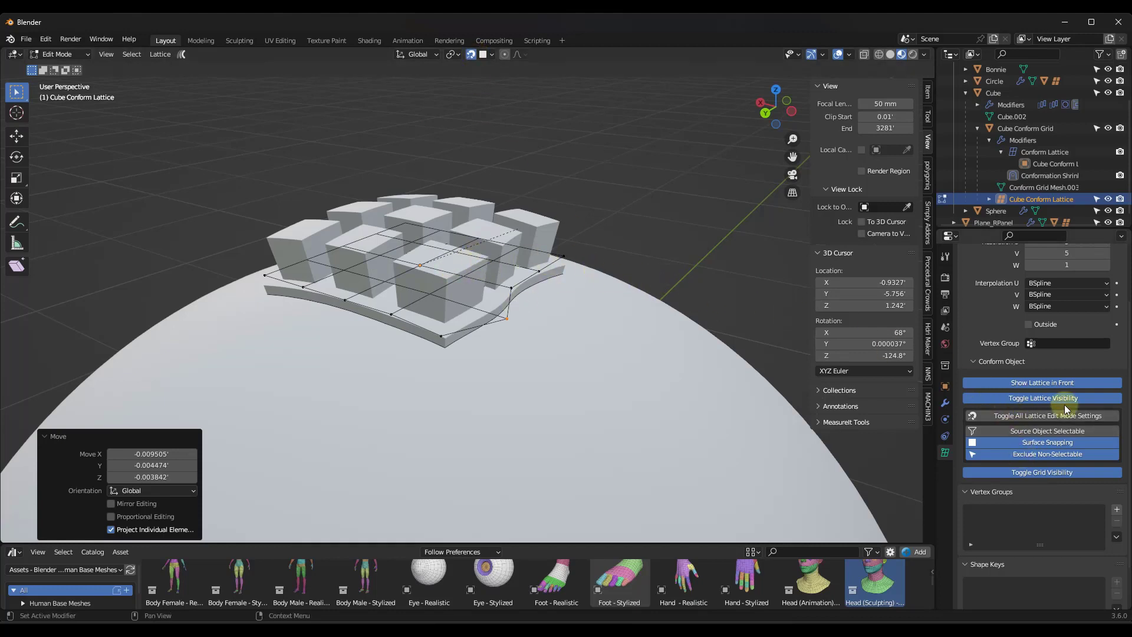
- Turn off Surface Snapping in the Conform Object panel and inspect the lattice
{"action": "left_click", "coordinate": [1036, 450]}
{"action": "middle_click_drag", "start_coordinate": [404, 253], "coordinate": [481, 251]}
{"action": "scroll", "coordinate": [496, 255], "scroll_direction": "down", "scroll_amount": 2}
{"action": "scroll", "coordinate": [454, 277], "scroll_direction": "up", "scroll_amount": 4}
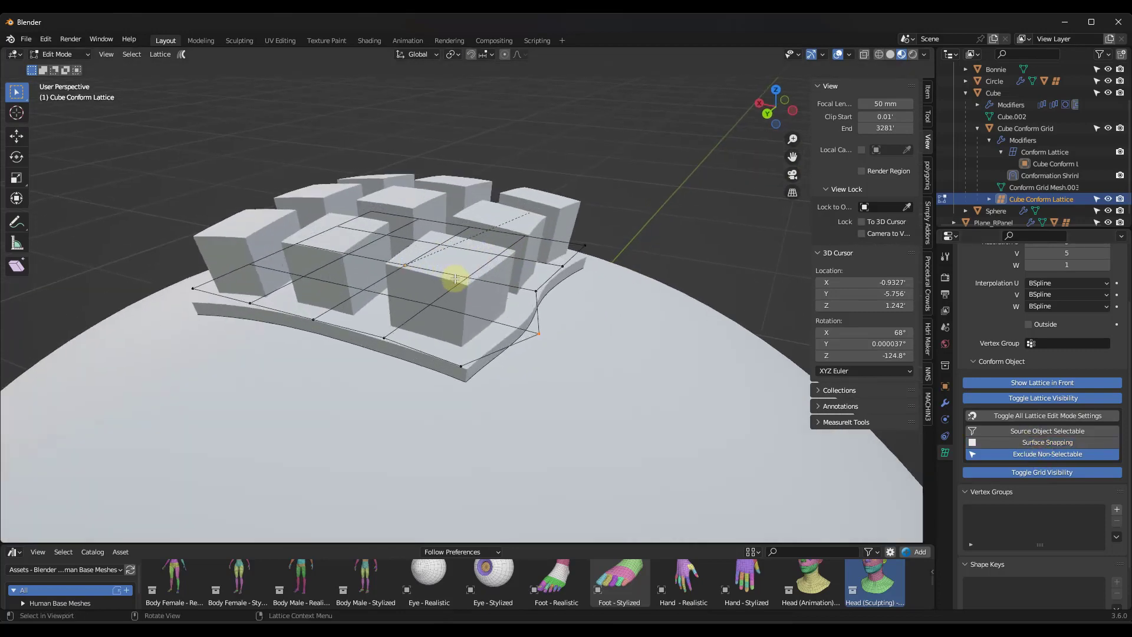
{"action": "middle_click_drag", "start_coordinate": [441, 292], "coordinate": [428, 286]}
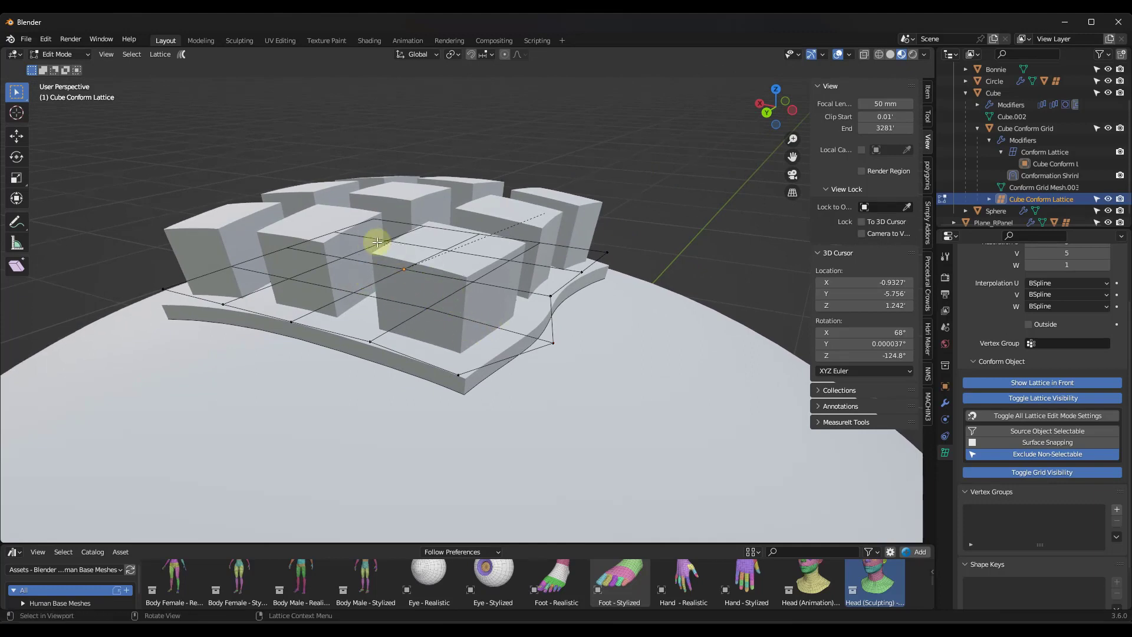
- Raise a box-selected group of lattice points along Z and scale them to 0.662
{"action": "middle_click_drag", "start_coordinate": [391, 247], "coordinate": [369, 188]}
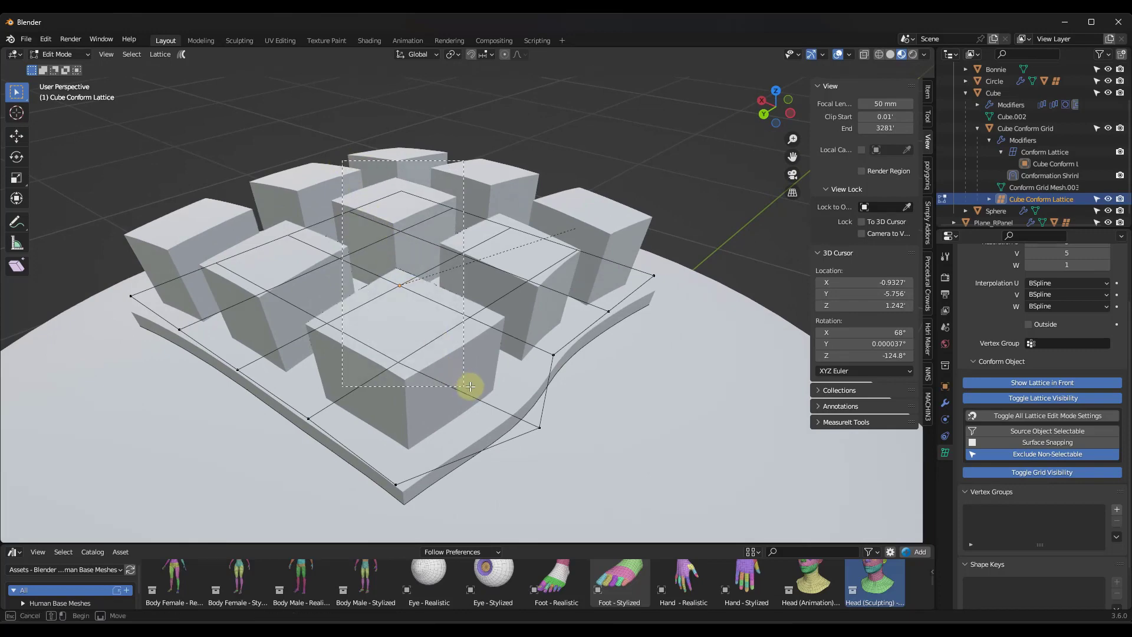
{"action": "left_click_drag", "start_coordinate": [474, 385], "coordinate": [474, 385]}
{"action": "middle_click_drag", "start_coordinate": [475, 385], "coordinate": [427, 327]}
{"action": "mouse_move", "coordinate": [421, 331]}
{"action": "left_mouse_down"}
{"action": "mouse_move", "coordinate": [422, 307]}
{"action": "mouse_move", "coordinate": [440, 320]}
{"action": "mouse_move", "coordinate": [433, 334]}
{"action": "left_mouse_up"}
{"action": "key", "text": "z"}
{"action": "key", "text": "s"}
{"action": "left_click", "coordinate": [436, 298]}
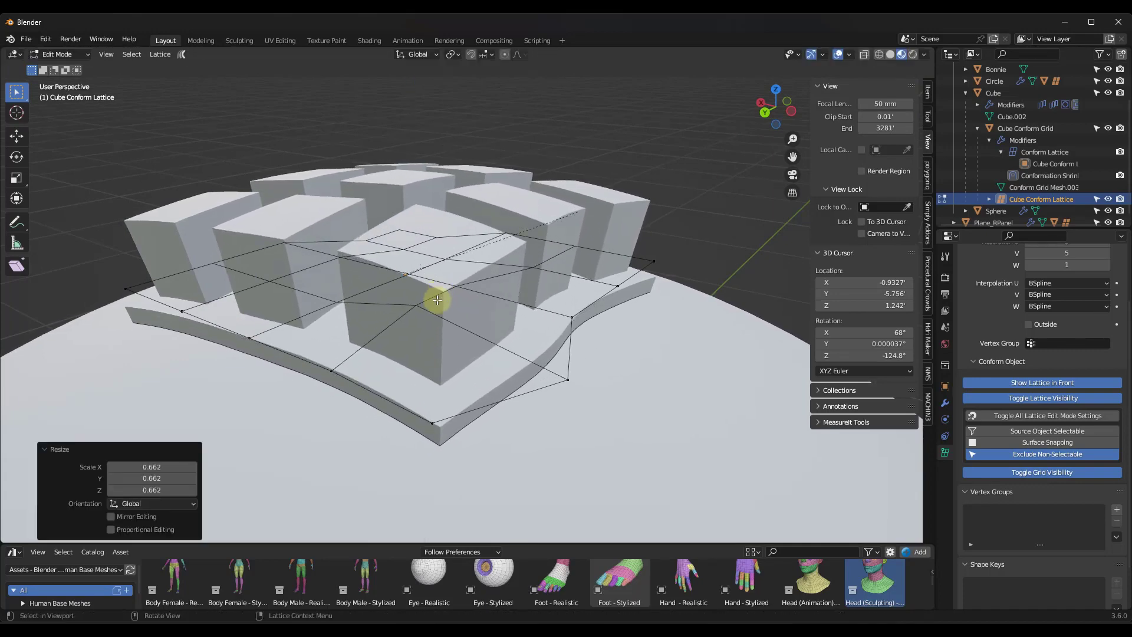
{"action": "mouse_move", "coordinate": [435, 299]}
{"action": "middle_mouse_down"}
{"action": "mouse_move", "coordinate": [489, 310]}
{"action": "mouse_move", "coordinate": [479, 309]}
{"action": "mouse_move", "coordinate": [488, 253]}
{"action": "mouse_move", "coordinate": [494, 303]}
{"action": "mouse_move", "coordinate": [475, 313]}
{"action": "middle_mouse_up"}
- Box-select the inner lattice points using wireframe shading and begin scaling them
{"action": "left_click", "coordinate": [493, 306]}
{"action": "scroll", "coordinate": [496, 306], "scroll_direction": "up", "scroll_amount": 3}
{"action": "scroll", "coordinate": [475, 308], "scroll_direction": "down", "scroll_amount": 5}
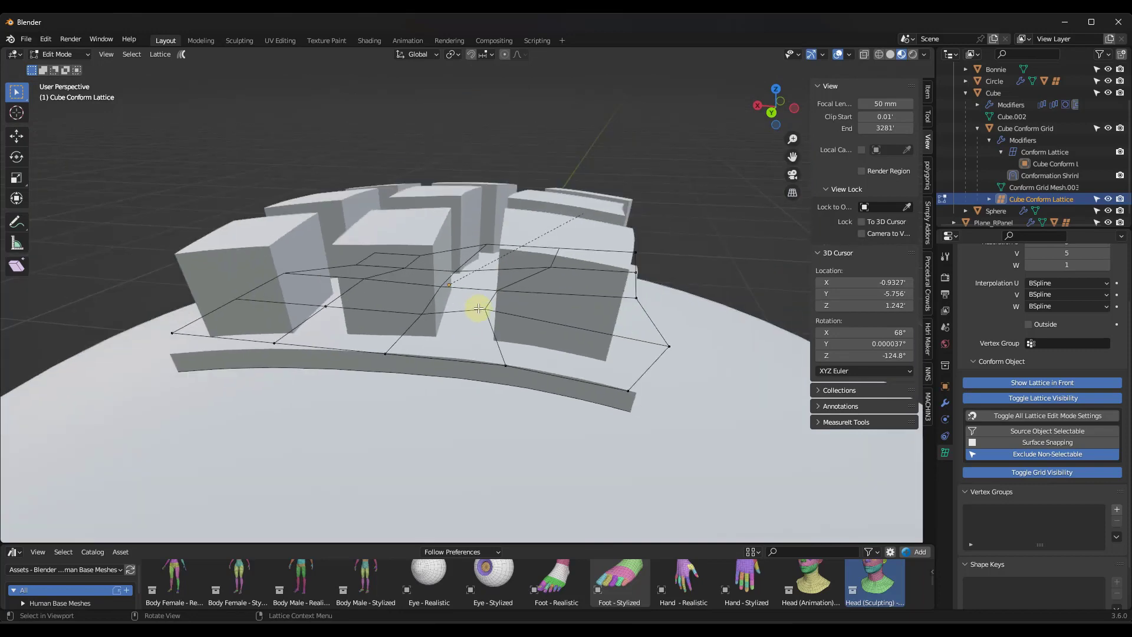
{"action": "key", "text": "z"}
{"action": "left_click", "coordinate": [365, 308]}
{"action": "mouse_move", "coordinate": [369, 306]}
{"action": "middle_mouse_down"}
{"action": "mouse_move", "coordinate": [466, 326]}
{"action": "mouse_move", "coordinate": [458, 316]}
{"action": "middle_mouse_up"}
{"action": "left_click_drag", "start_coordinate": [410, 248], "coordinate": [534, 322]}
{"action": "middle_click_drag", "start_coordinate": [465, 299], "coordinate": [393, 219]}
{"action": "left_click", "coordinate": [479, 370]}
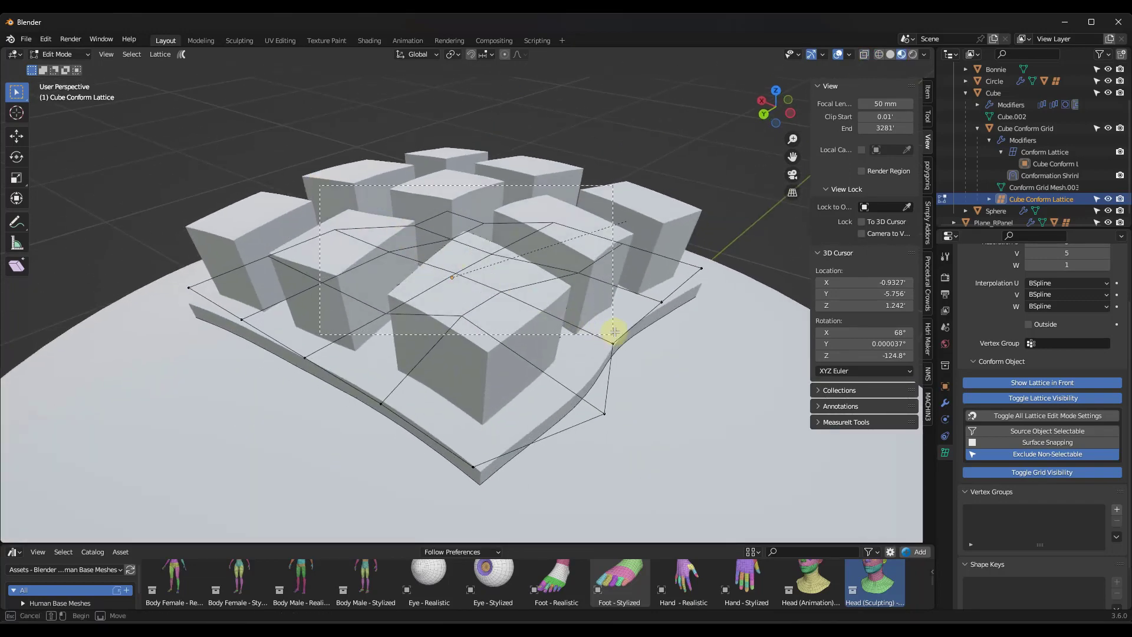
{"action": "middle_click_drag", "start_coordinate": [523, 316], "coordinate": [620, 278]}
{"action": "key", "text": "s"}
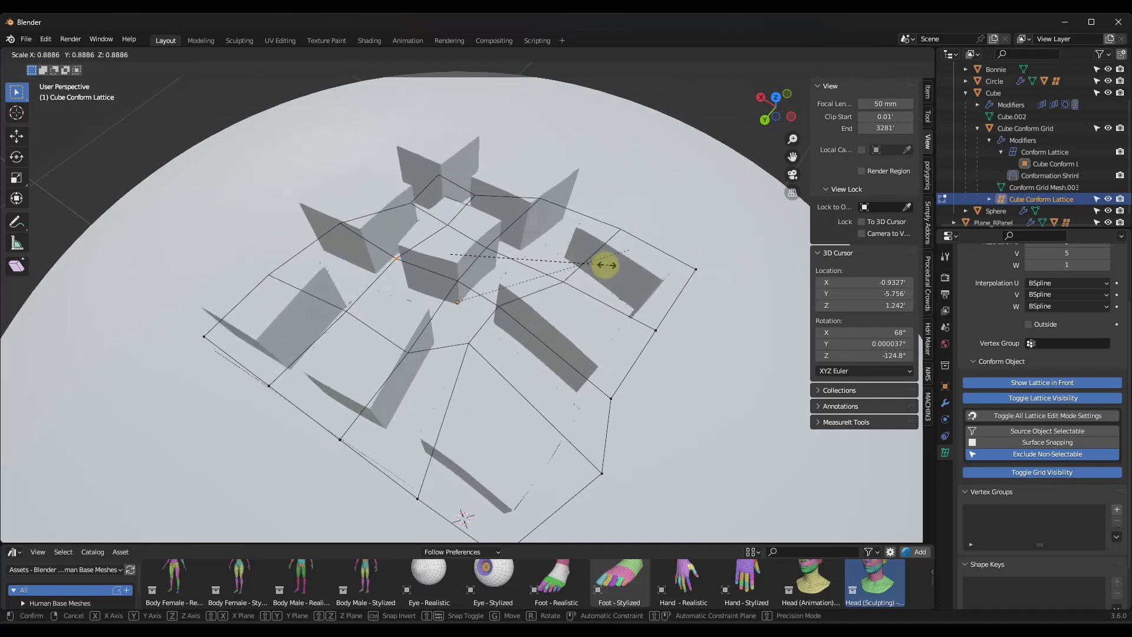
- Confirm scaling the inner lattice points to about 0.8886, squeezing the cube array tighter
{"action": "left_click", "coordinate": [603, 269]}
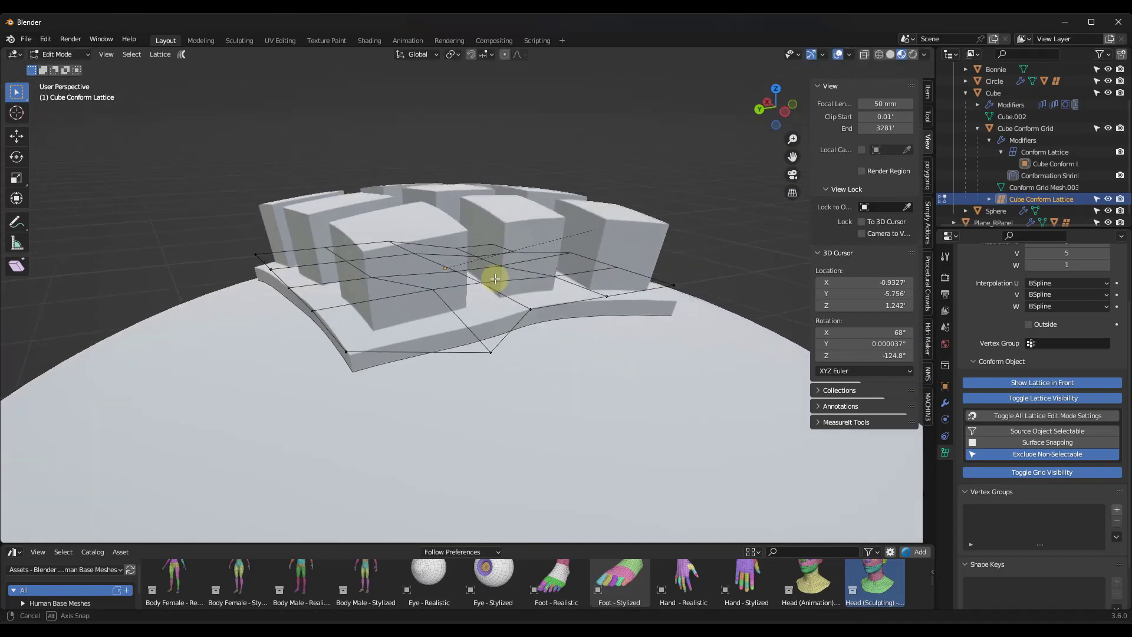